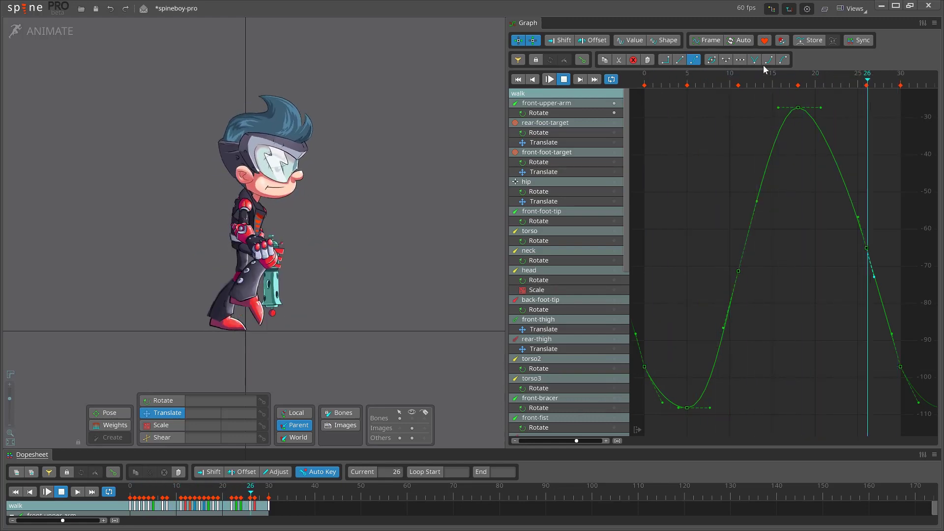
Enable the Favor slider in the Graph view and favor the selected arm bones at frame 2 toward the next key
click(767, 41)
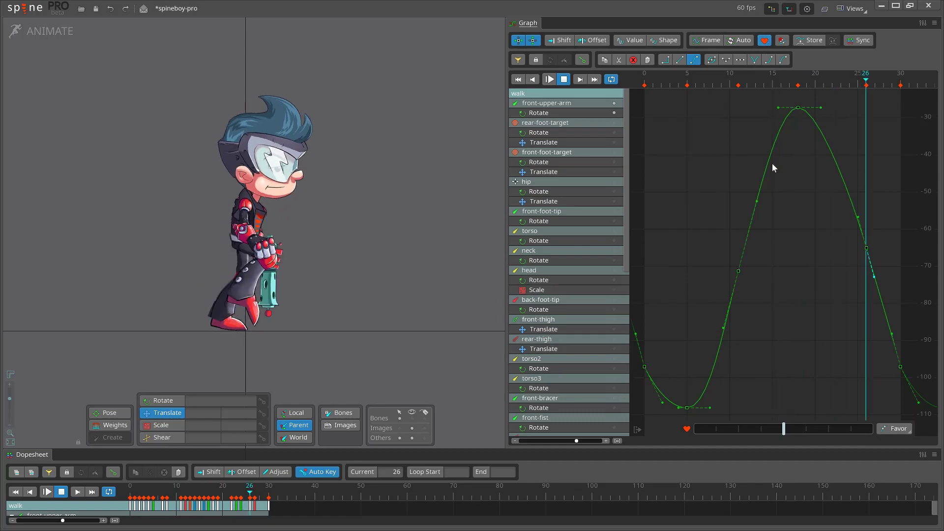
key(a)
key(a)
key(a)
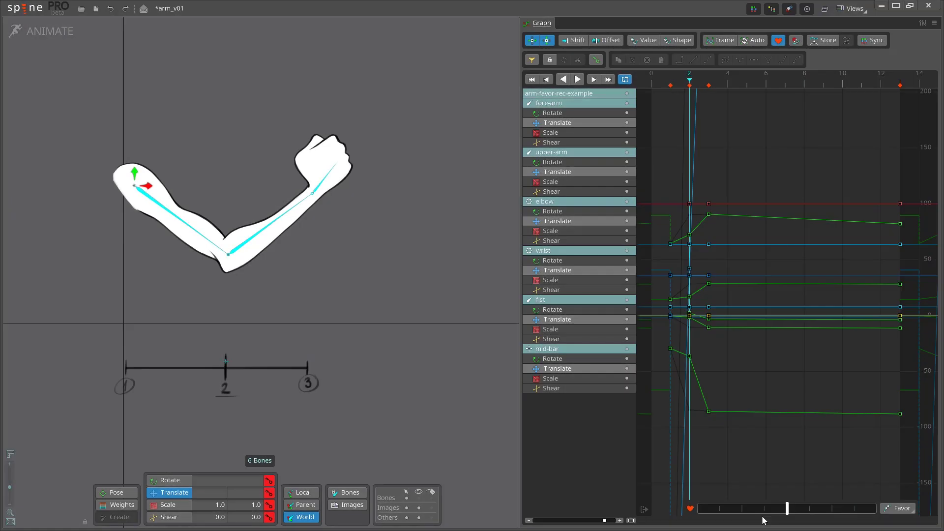
drag(786, 508, 876, 526)
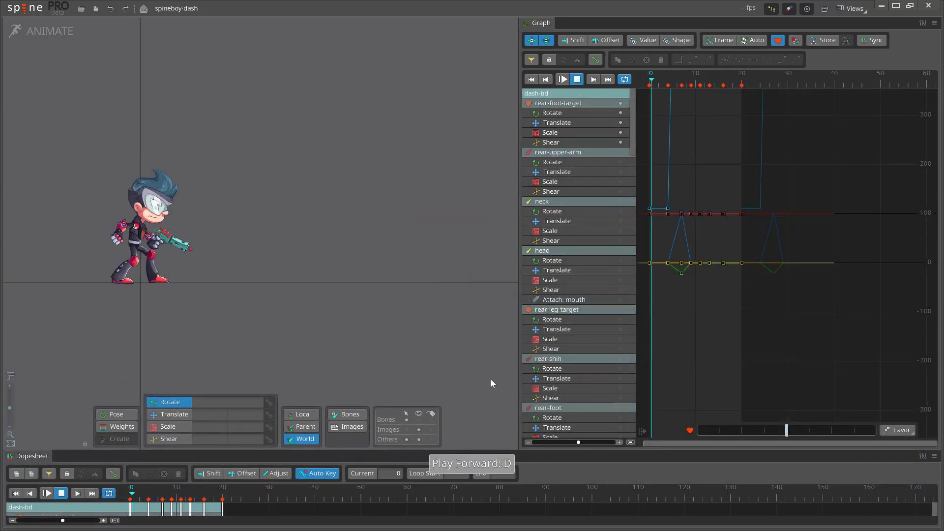
Step through the keyed poses of the dash-bd animation from frame 0 to frame 20
key(a)
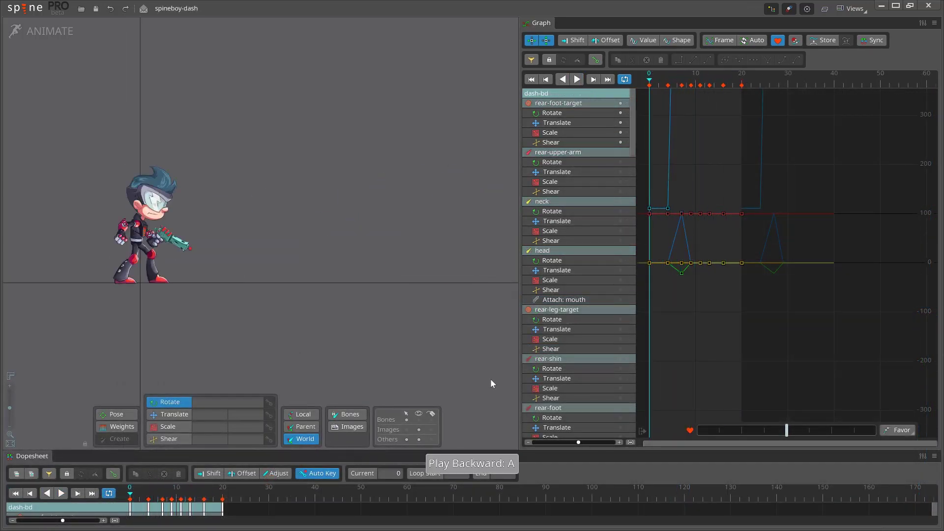
key(w)
key(w)
key(w)
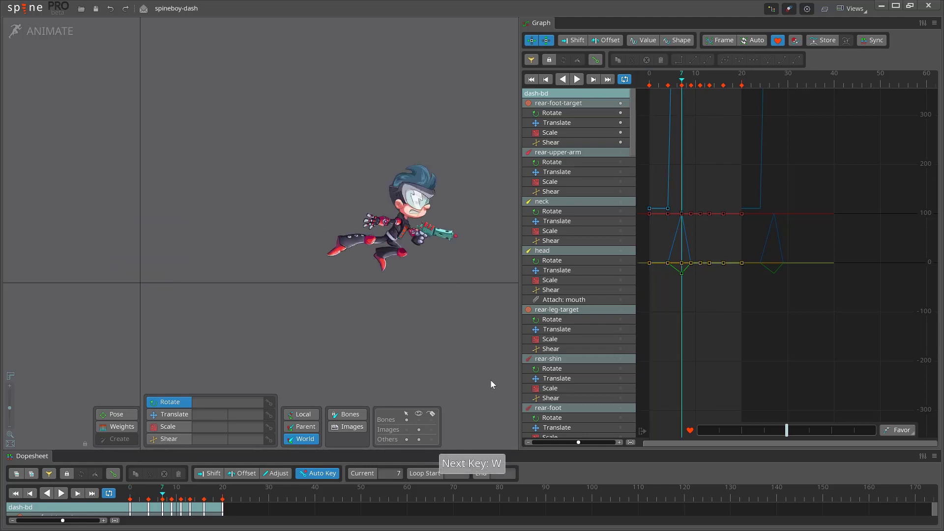
key(w)
key(w)
key(w)
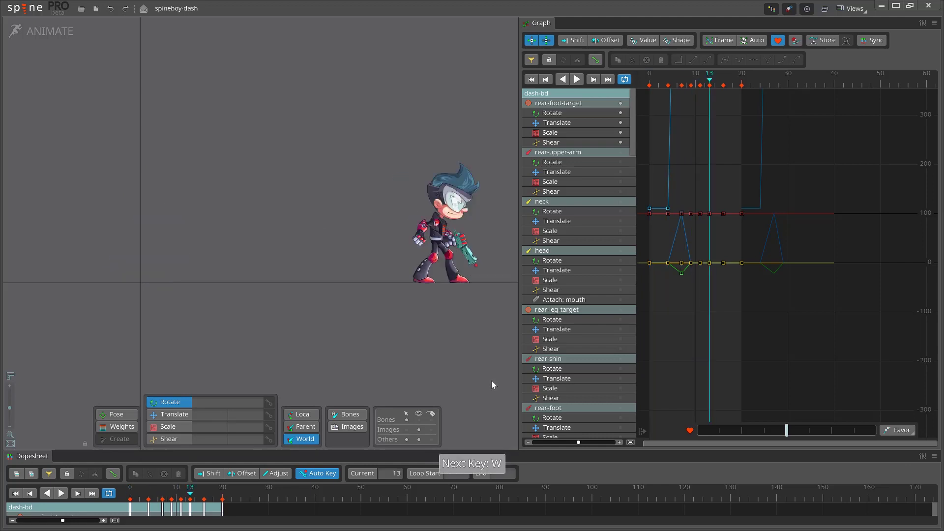
key(w)
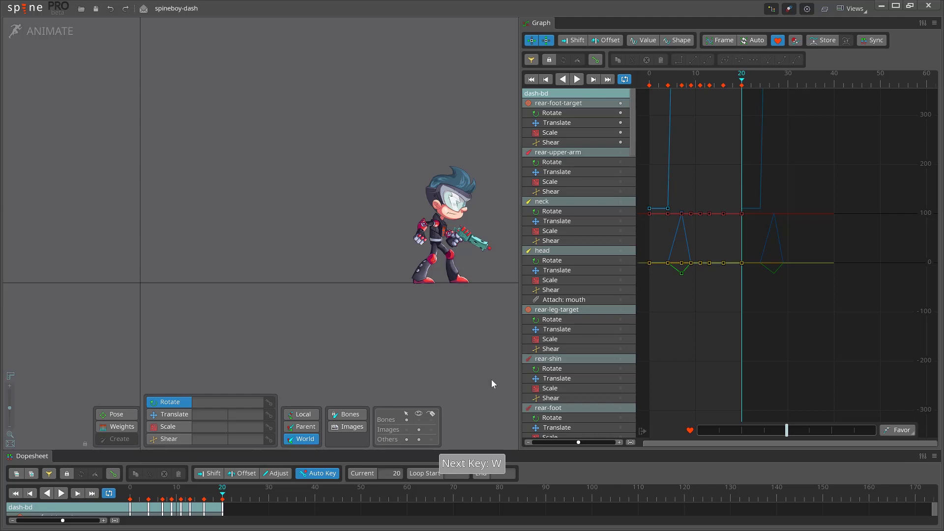
Examine the dash-bd animation's options in the Tree view, including Clean Up
key(alt+t)
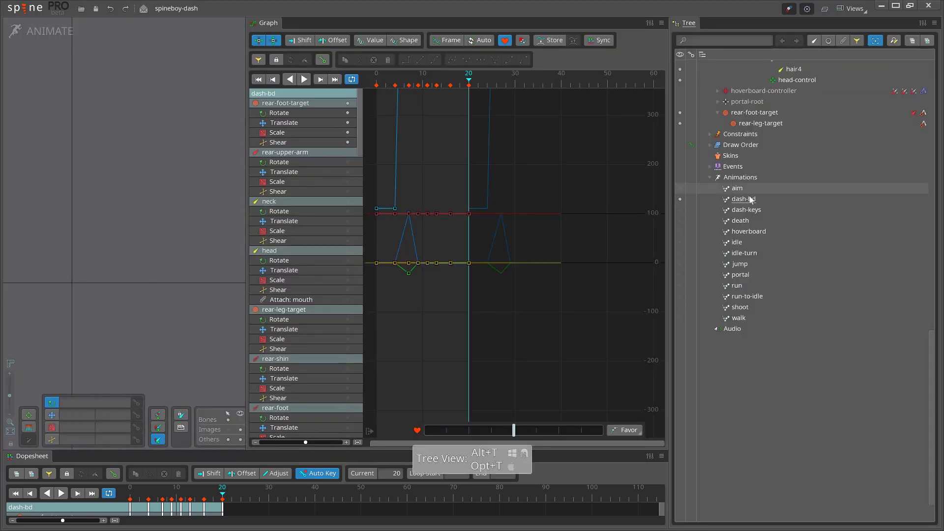
click(743, 199)
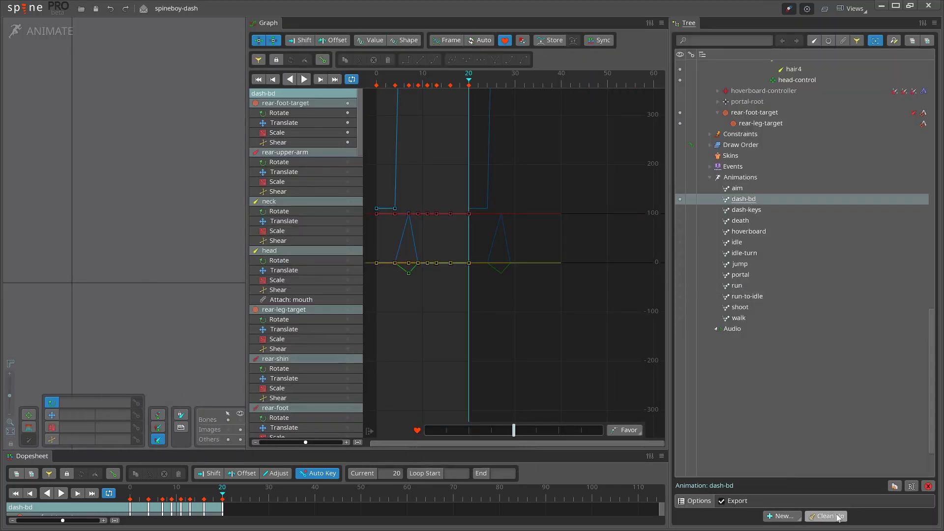
key(alt+t)
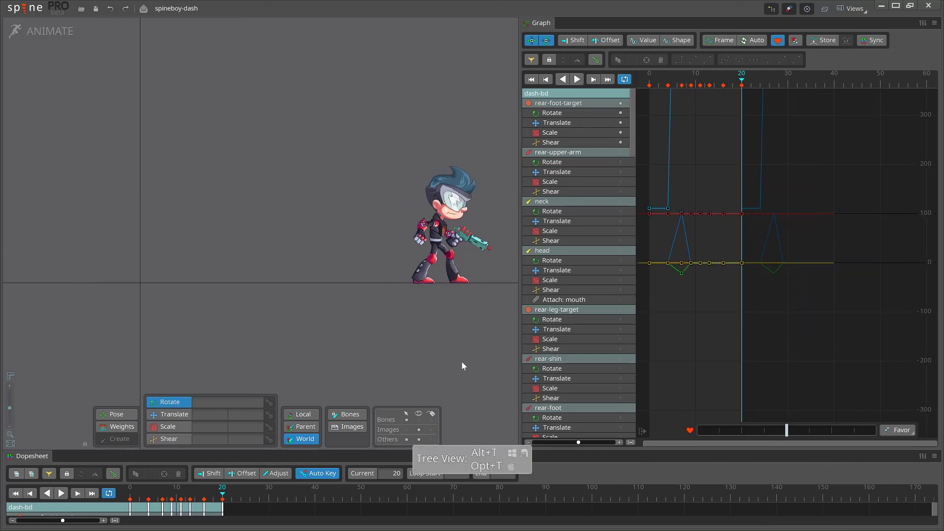
Compare the dash poses at frames 0 and 4, and play the animation forward from the start
key(w)
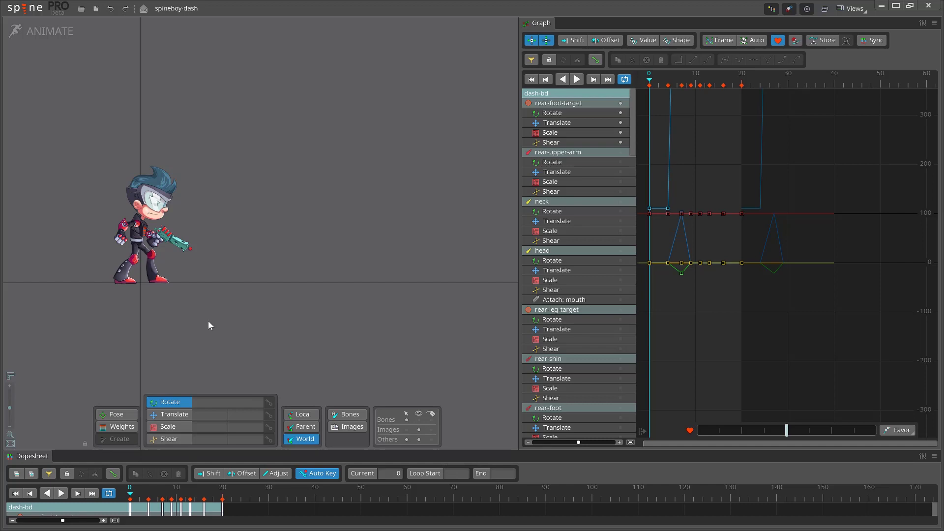
key(w)
key(q)
key(w)
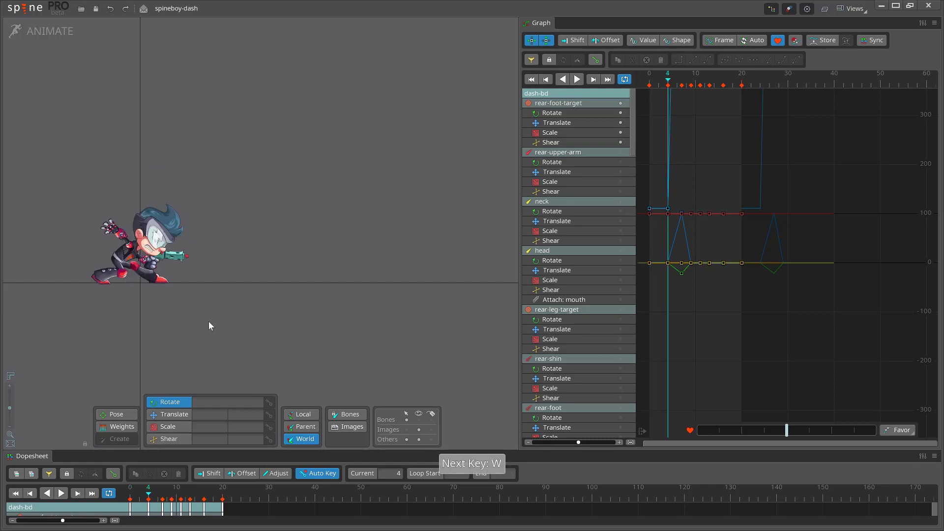
key(s)
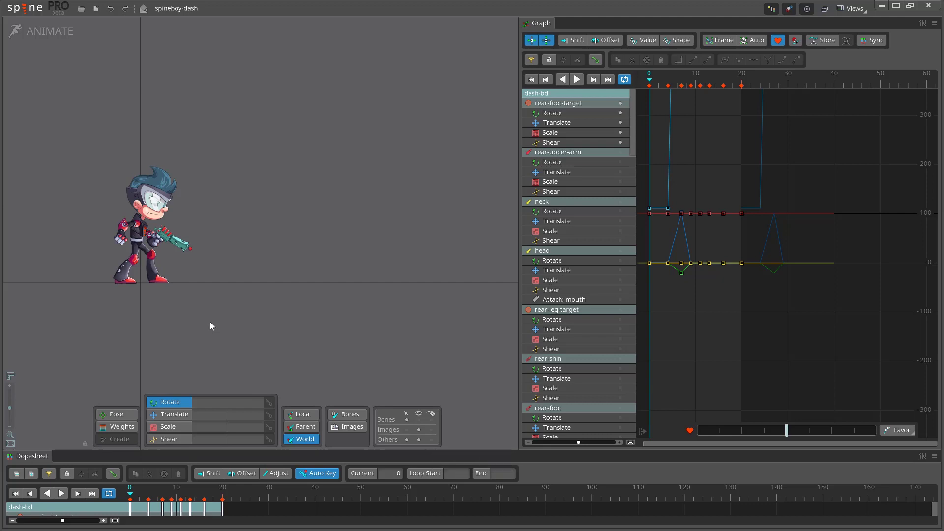
key(d)
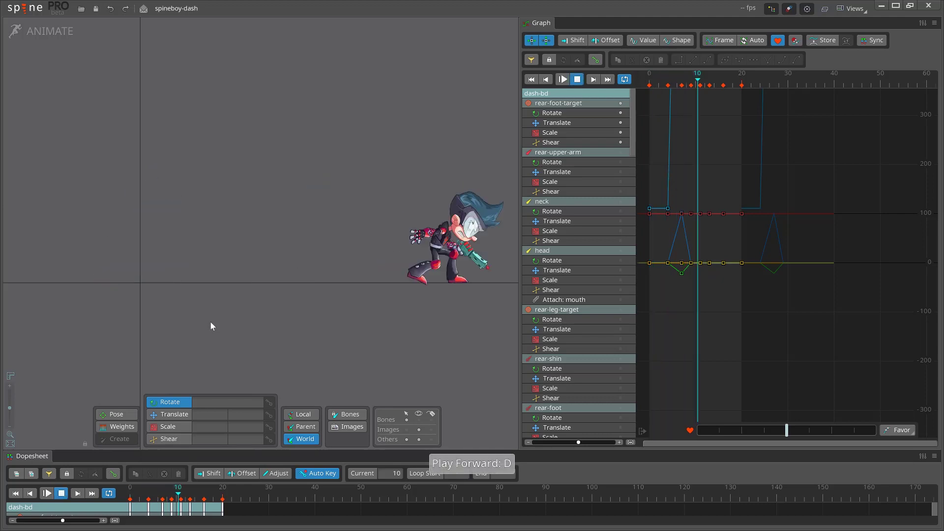
key(a)
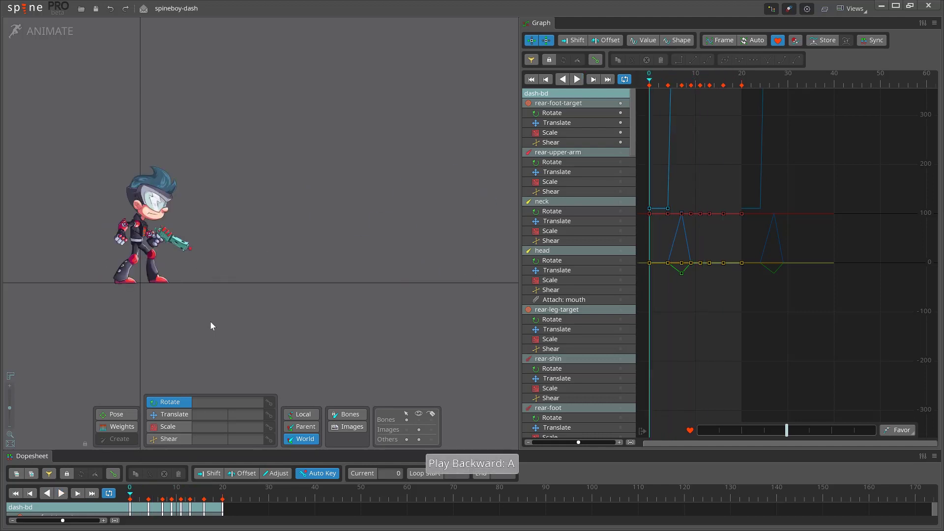
Examine every keyed pose of the dash in sequence, looping back to frame 0
key(w)
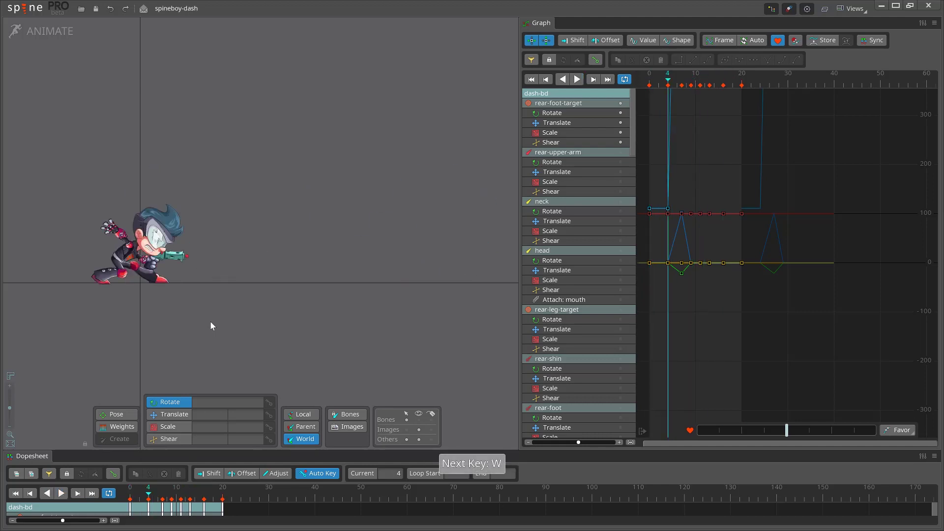
key(w)
key(w)
key(w)
key(w)
key(w)
key(q)
key(w)
key(w)
key(w)
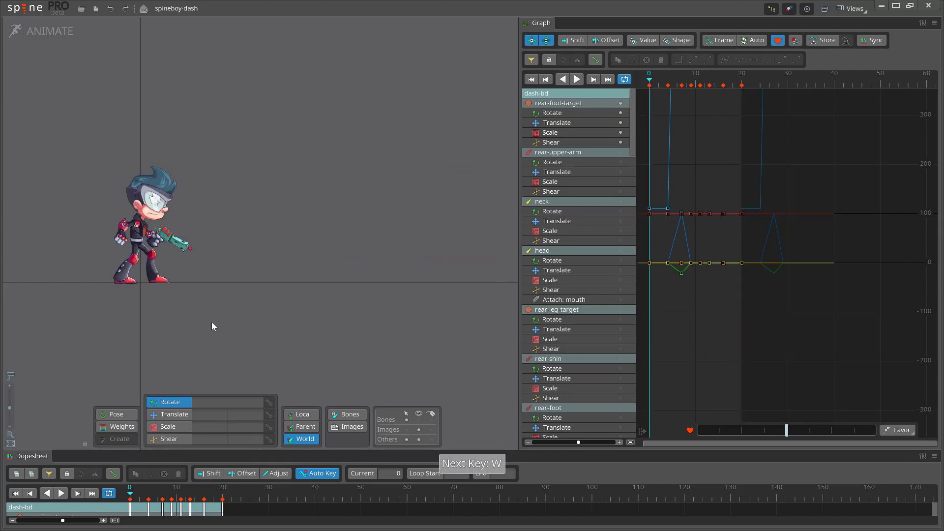
Examine the in-between poses of the dash by moving forward and backward one frame at a time
key(g)
key(g)
key(g)
key(g)
key(f)
key(f)
key(r)
key(r)
key(r)
key(r)
key(r)
key(r)
key(r)
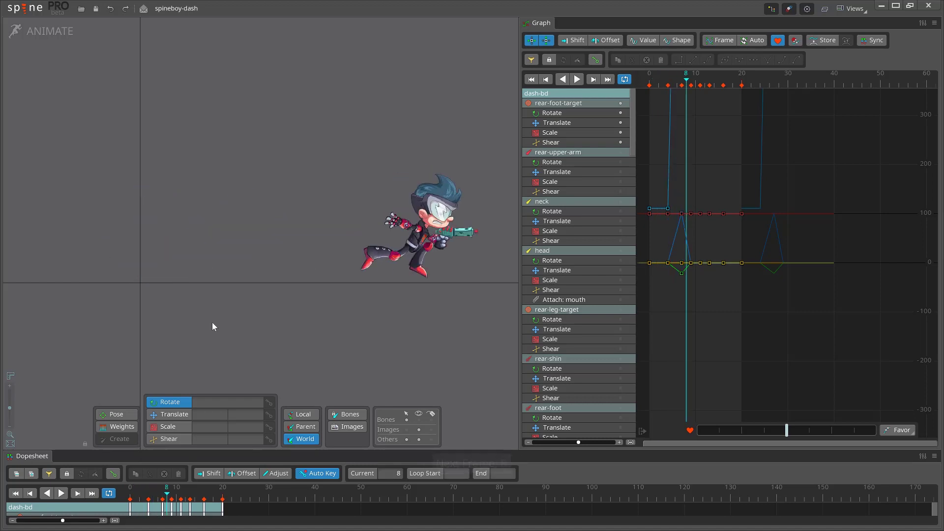
key(r)
key(r)
key(r)
key(f)
key(f)
key(f)
key(f)
key(f)
key(f)
key(f)
key(f)
key(f)
key(f)
key(f)
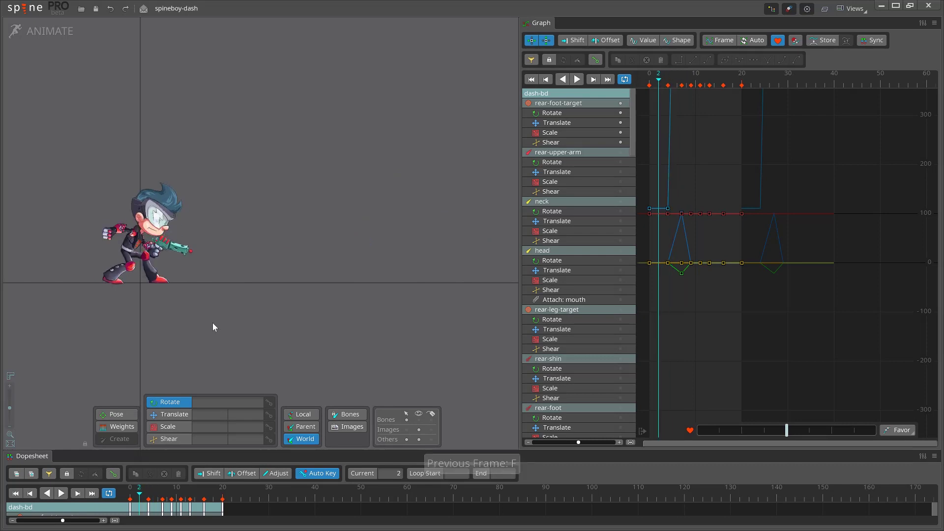
key(f)
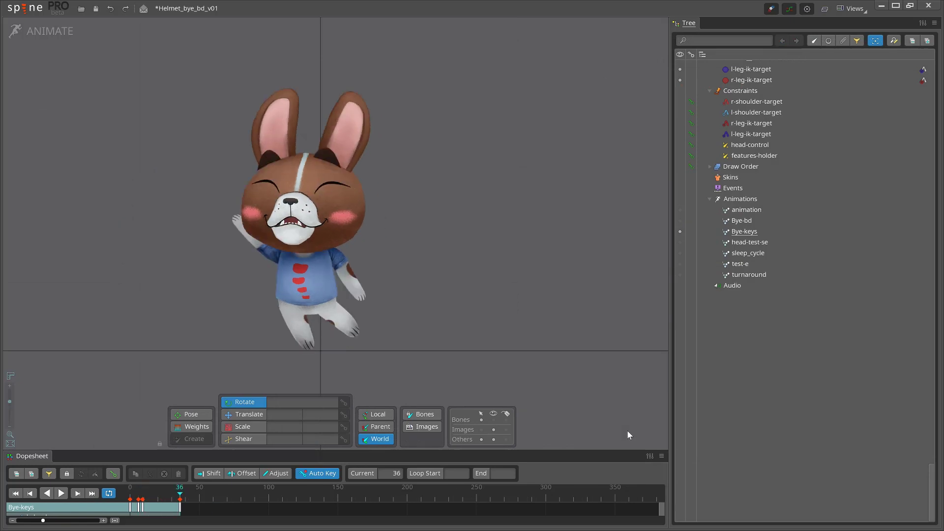
Switch the rabbit character's active animation from Bye-keys to Bye-bd
click(680, 221)
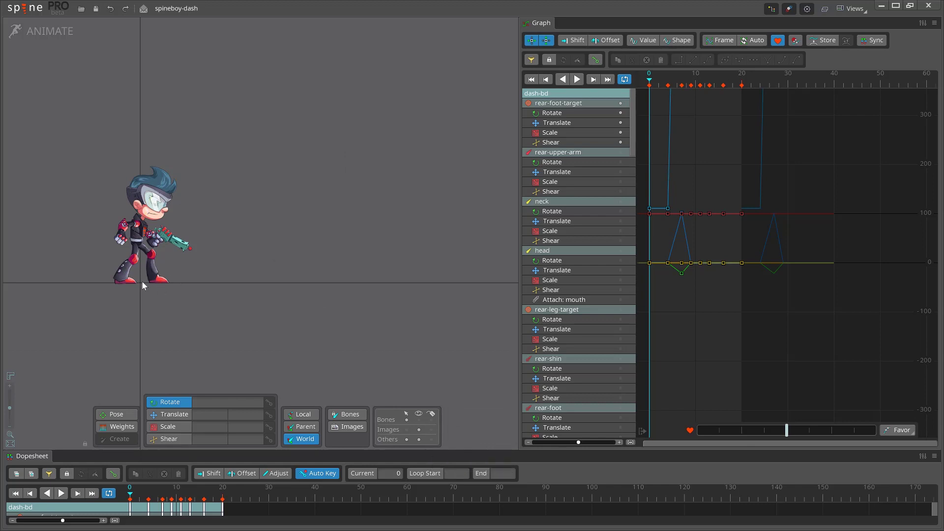
Compare the spineboy's starting pose at frame 0 with the crouched pose at frame 4
key(w)
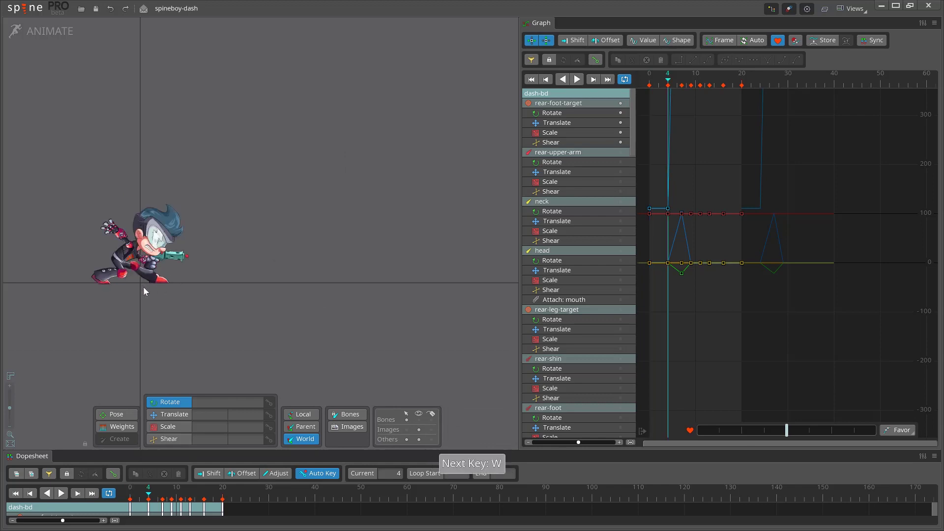
key(s)
key(w)
key(s)
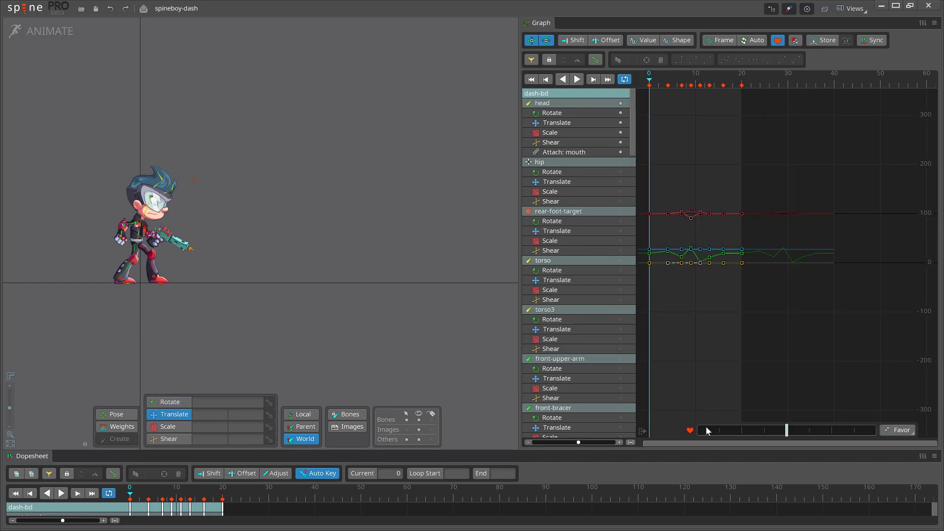
Select all of spineboy's bones with all their curves shown and favor their pose at frame 2 toward the next key
drag(438, 327, 37, 109)
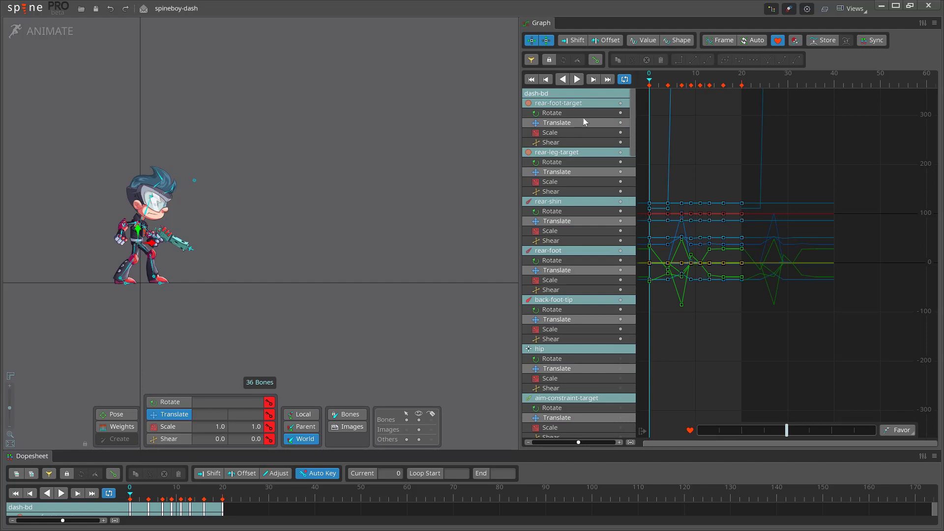
click(620, 94)
click(136, 497)
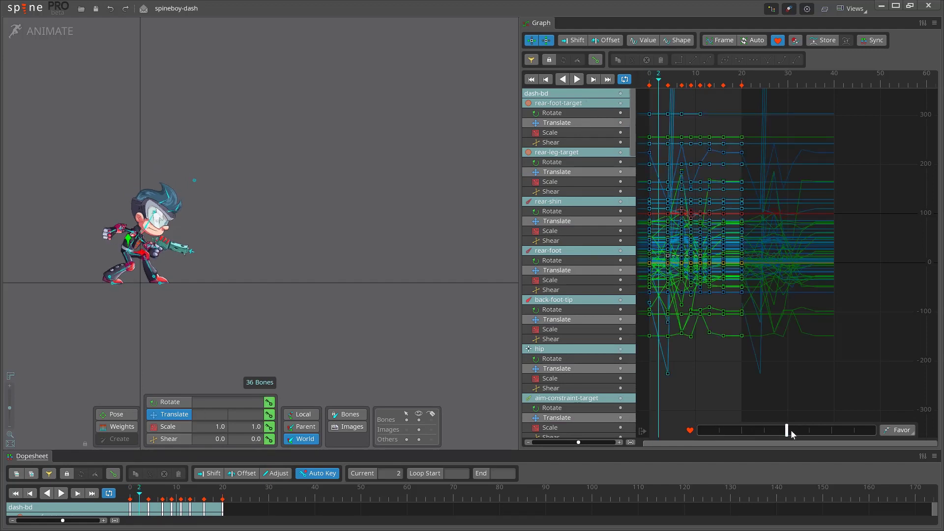
mouse_move(791, 429)
mouse_down()
mouse_move(692, 421)
mouse_move(789, 428)
mouse_move(884, 453)
mouse_move(783, 430)
mouse_up()
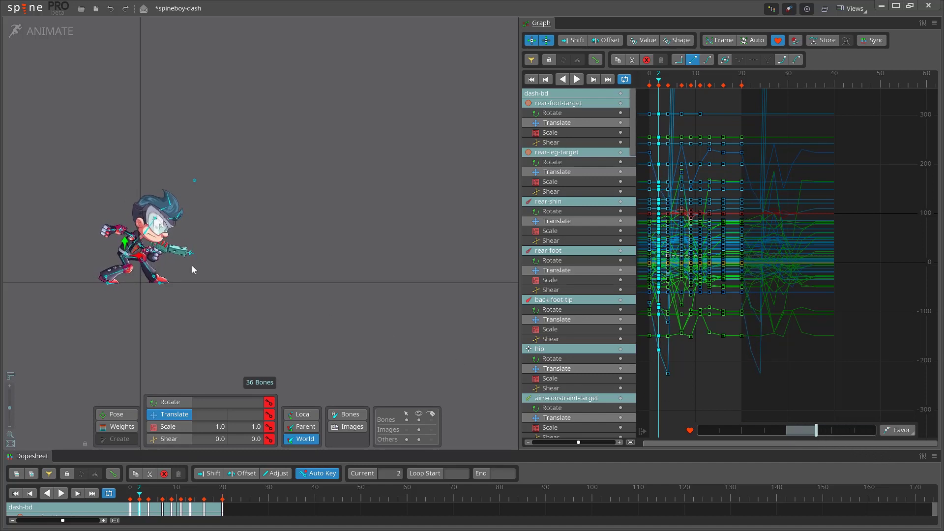
Favor only the front-foot-target bone at frame 2 toward the previous key
click(108, 281)
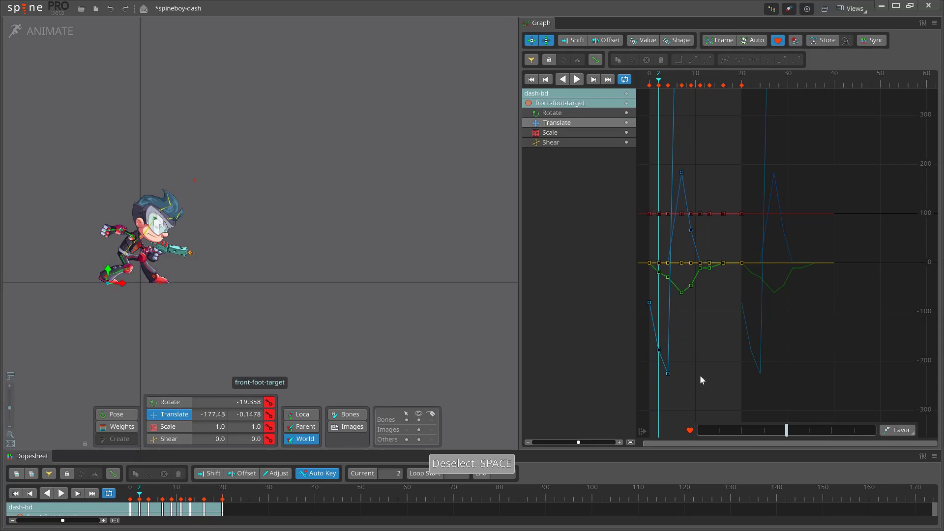
drag(786, 431, 713, 435)
Favor only the head bone at frame 2 toward the next key, and deselect it
click(150, 234)
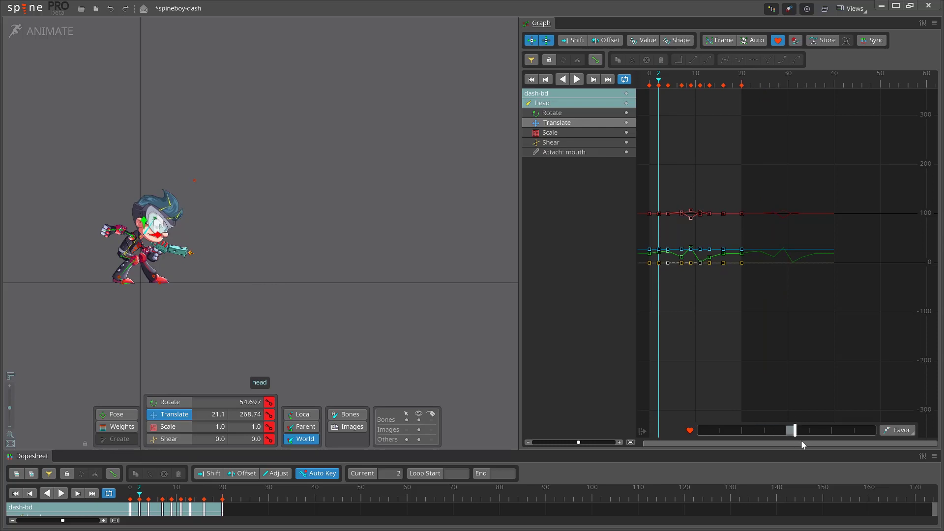
drag(822, 450, 822, 449)
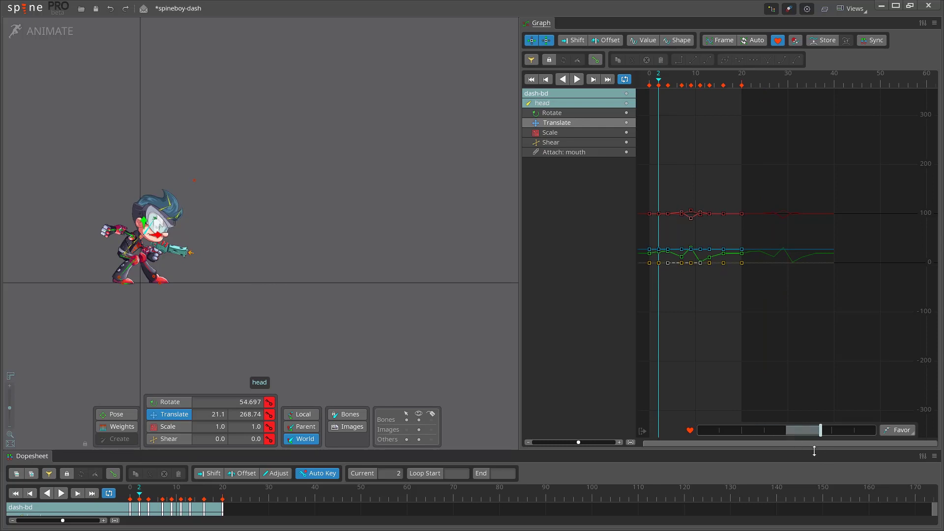
click(227, 321)
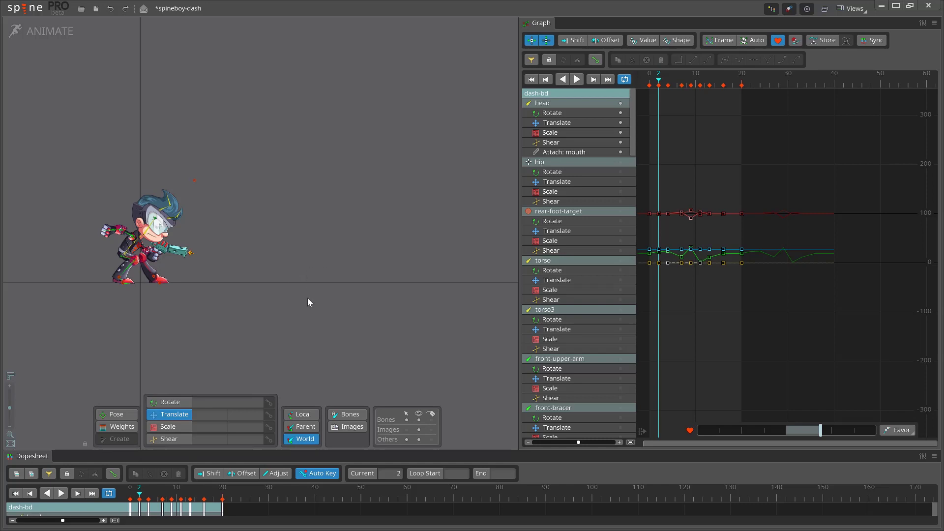
Review the new frame 2 in-between by stepping through the neighbouring keys and scrubbing the dash timeline
key(e)
key(e)
key(r)
key(r)
key(q)
key(w)
key(w)
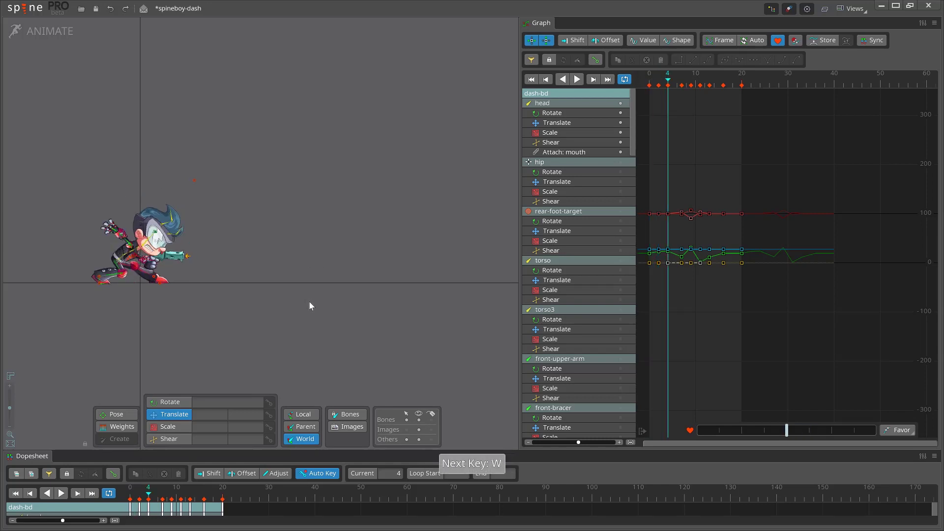
key(w)
drag(170, 497, 134, 494)
drag(252, 280, 260, 309)
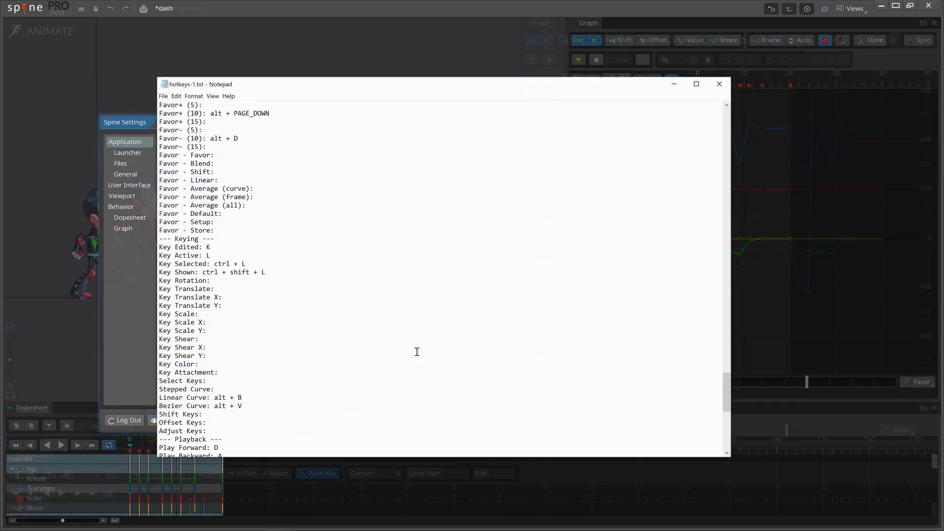
Look through the hotkey entries from the Favor section onward in hotkeys-1.txt in Notepad
scroll(415, 351, down, 4)
scroll(414, 355, down, 7)
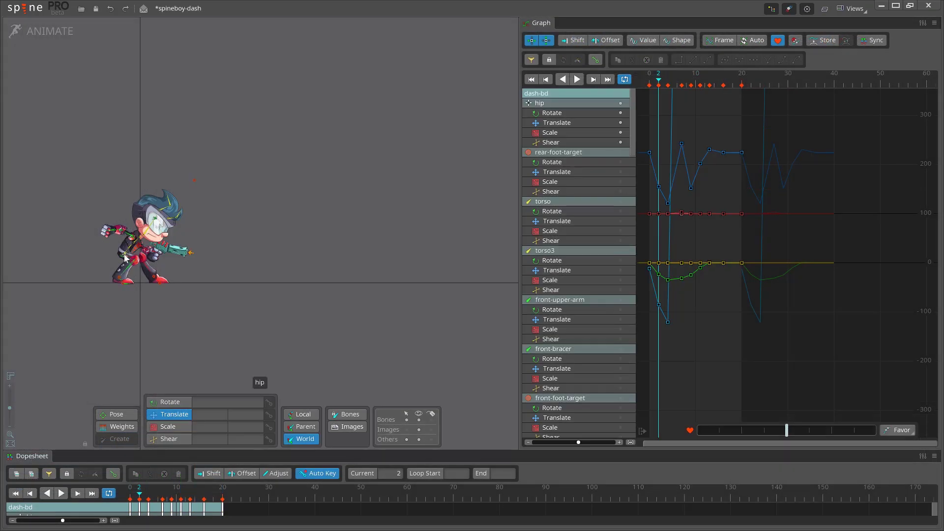
Select the hip bone and favor its pose at frame 2 toward the next key
click(125, 259)
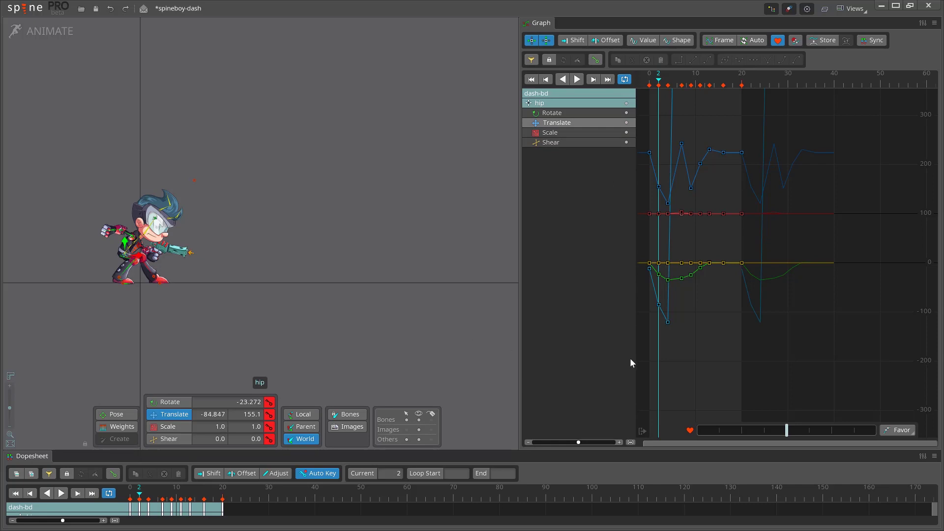
drag(798, 427, 831, 432)
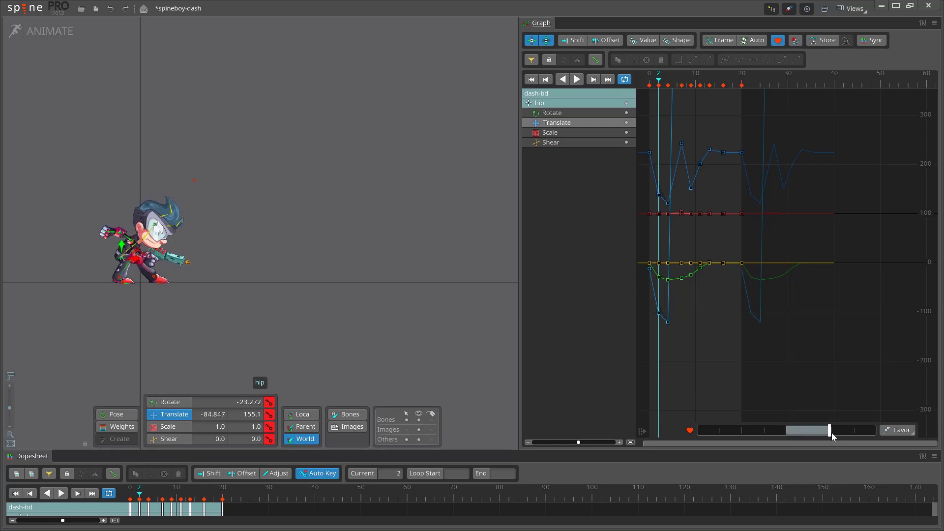
Try to favor the front-foot-target's pose at frame 2 fully toward the previous key
key(space)
click(130, 250)
key(space)
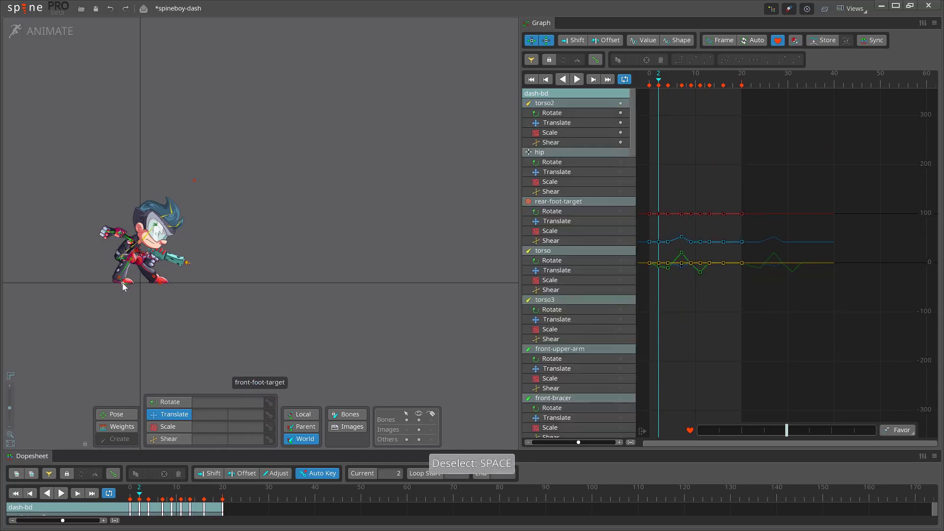
click(123, 287)
drag(757, 430, 719, 429)
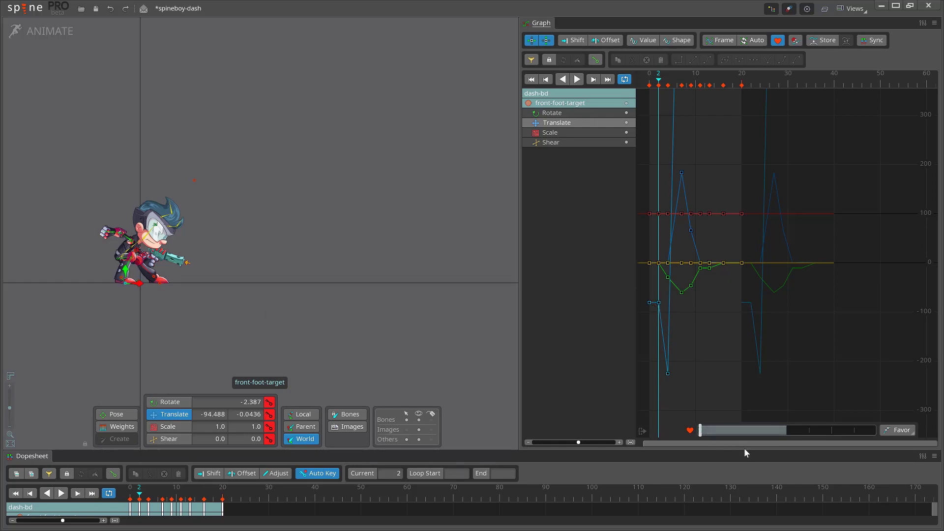
key(ctrl+z)
Compare the front foot's in-between at frame 2 with the neighbouring keys at closer range
drag(205, 301, 284, 324)
key(r)
scroll(209, 297, up, 2)
key(s)
key(w)
key(s)
key(s)
key(w)
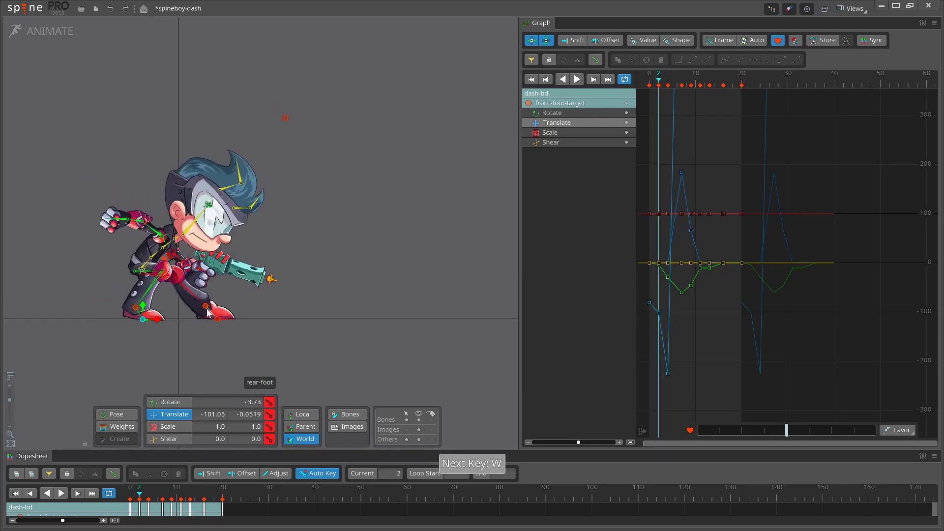
Favor the hip's pose at frame 2 by 10 toward the previous key and compare it with the neighbouring key
click(147, 267)
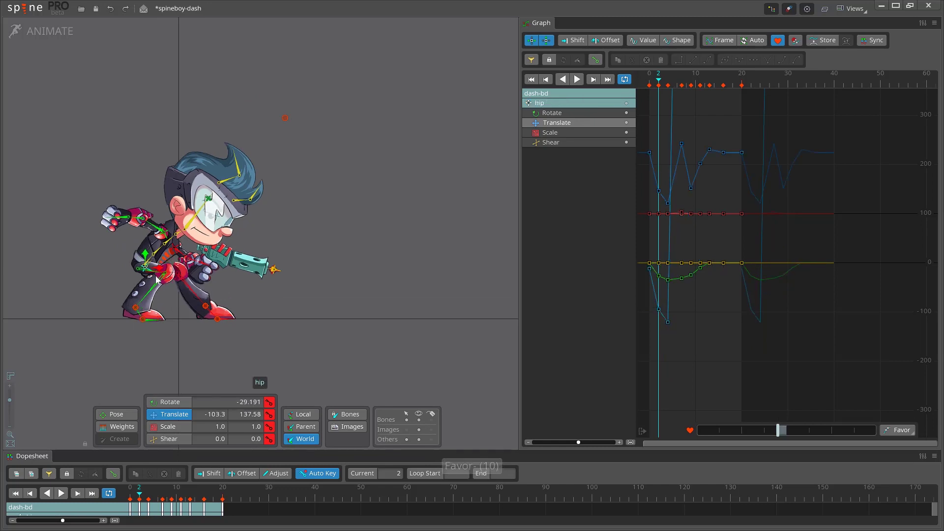
key(s)
key(w)
key(s)
key(w)
key(s)
key(w)
Rotate the front-upper-arm bone at frame 2 to about 165°
click(163, 234)
key(c)
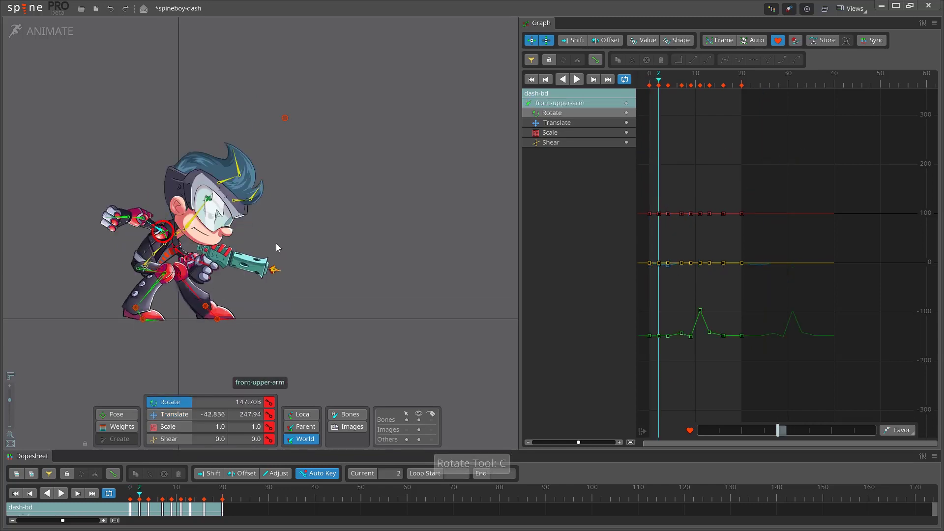
drag(277, 246, 362, 167)
Step repeatedly through the keys around frame 2 to examine the arm's motion, stopping at frame 4
key(s)
key(w)
key(s)
key(w)
key(s)
key(w)
key(s)
key(w)
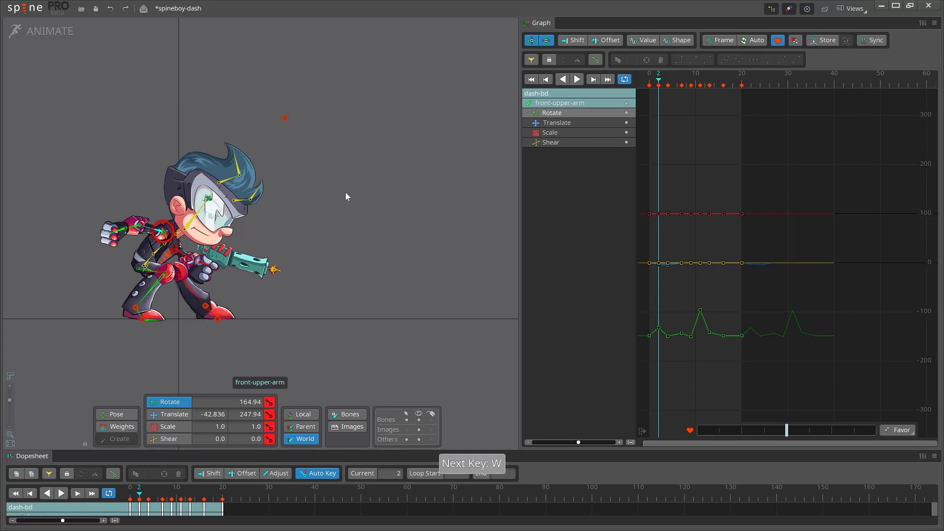
key(w)
key(s)
key(w)
key(s)
key(w)
key(w)
key(s)
Select all of the character's bones, key their in-between pose at frame 5, and deselect them
scroll(392, 270, down, 4)
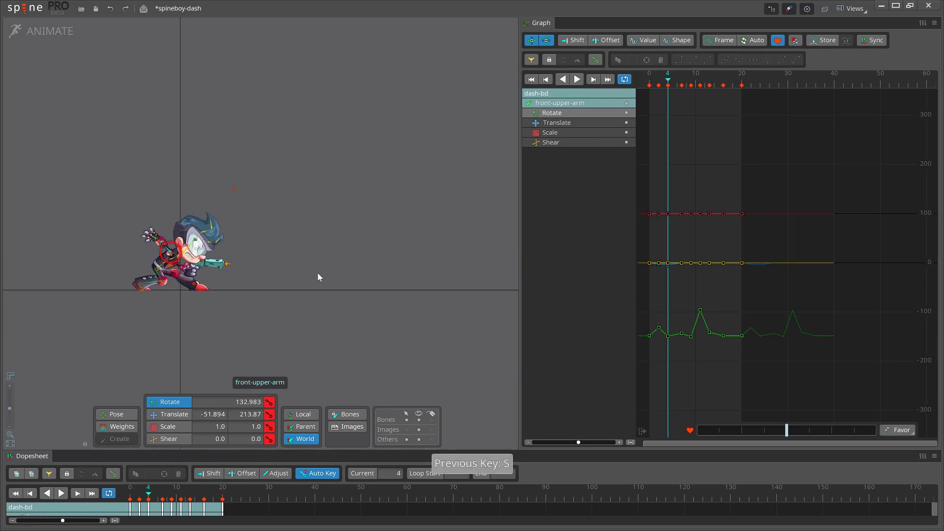
key(ctrl+b)
drag(335, 344, 137, 179)
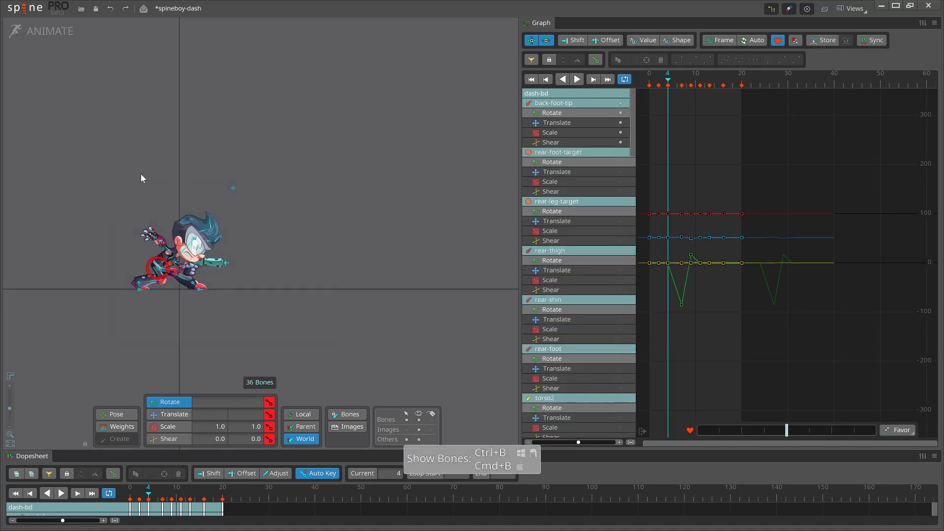
key(r)
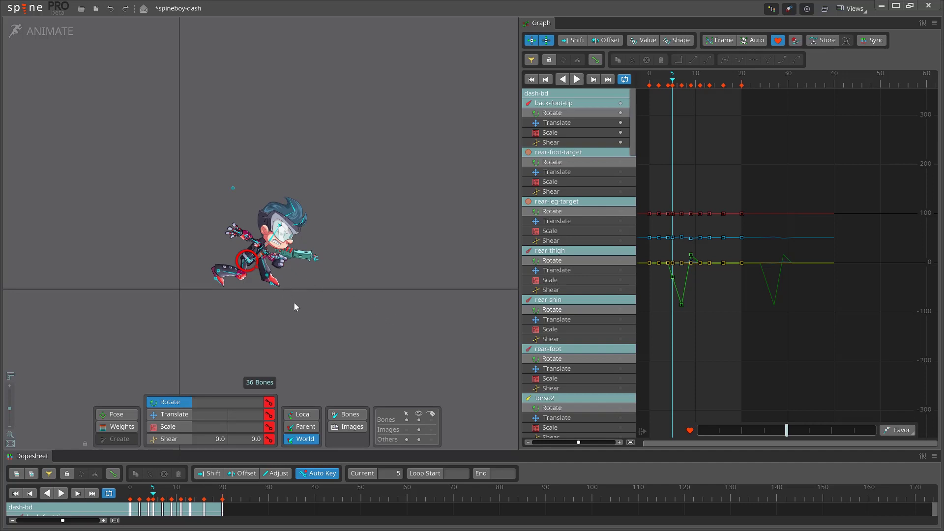
key(space)
scroll(305, 301, up, 1)
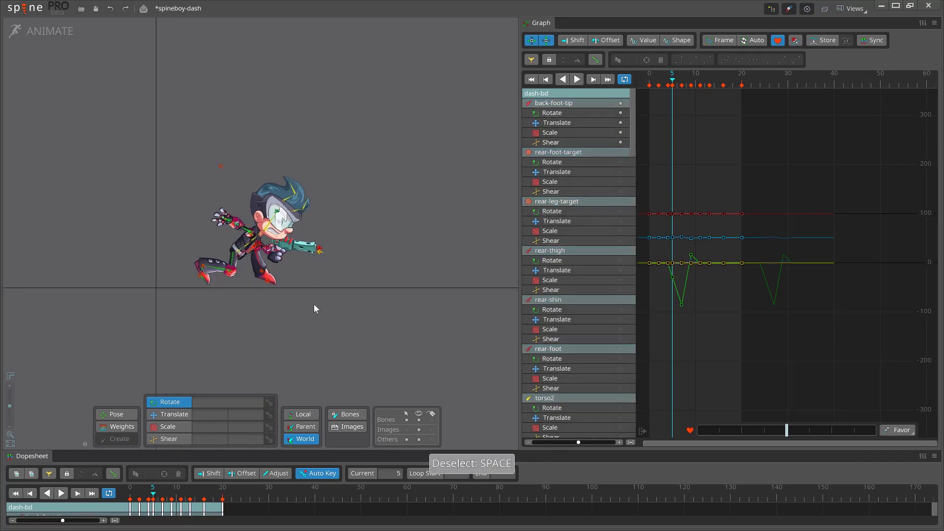
Select the hip together with the bones of both feet and favor their frame 5 pose strongly toward the previous key
click(238, 257)
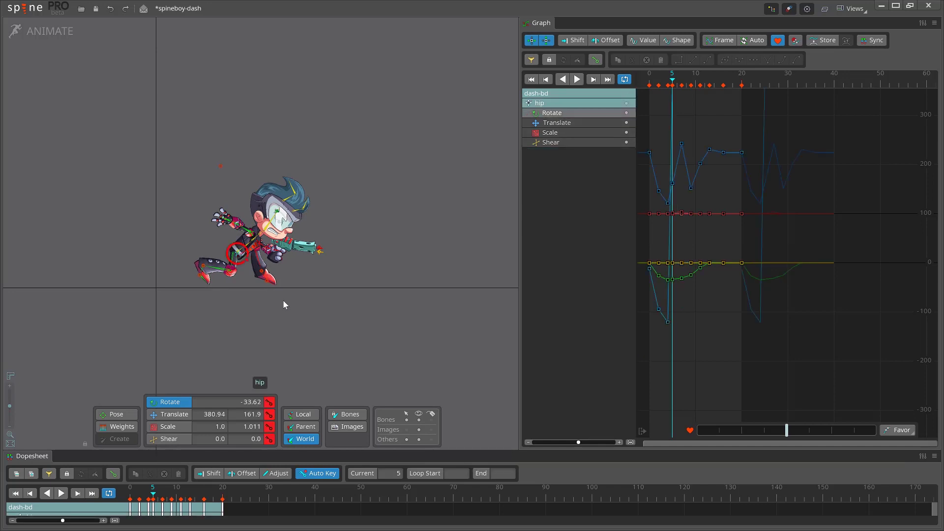
drag(288, 306, 169, 267)
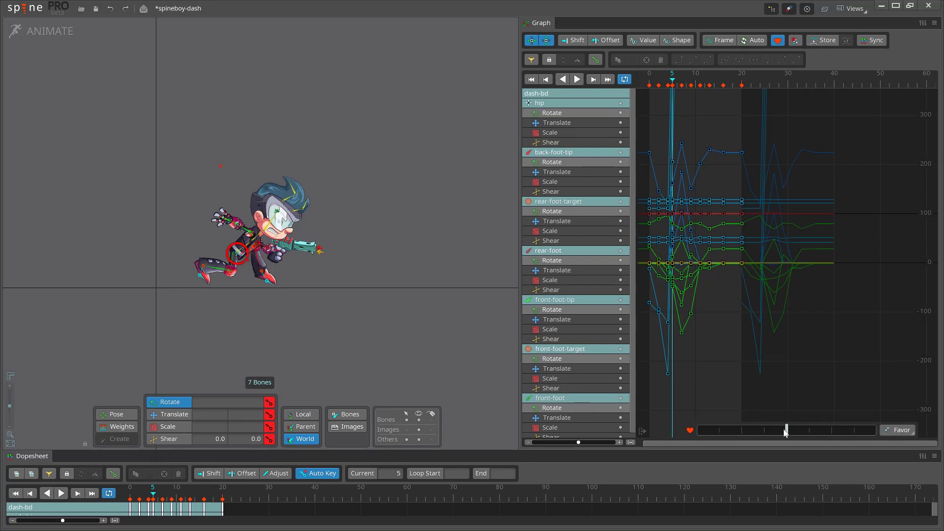
drag(785, 431, 717, 435)
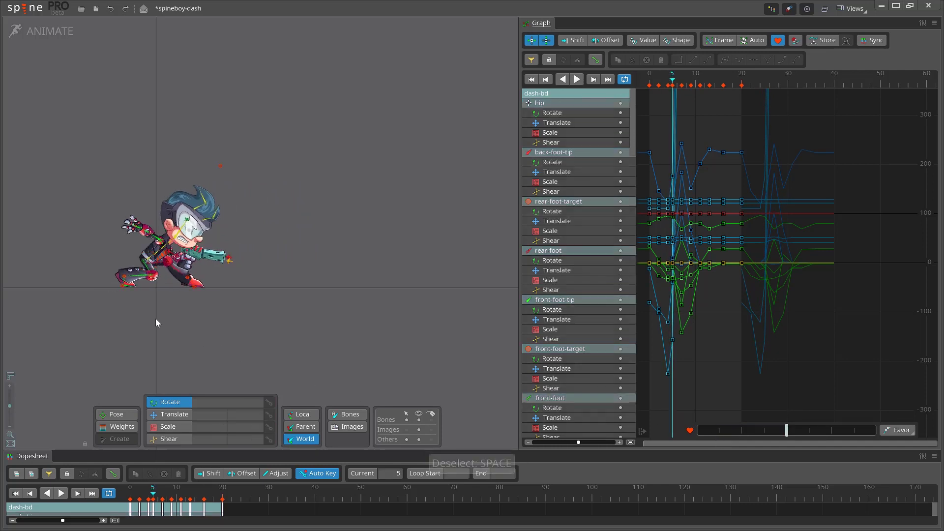
Favor the front-foot, front-foot-tip and front-foot-target at frame 5 fully toward the previous key
drag(140, 310, 110, 282)
drag(705, 428, 688, 436)
key(e)
key(r)
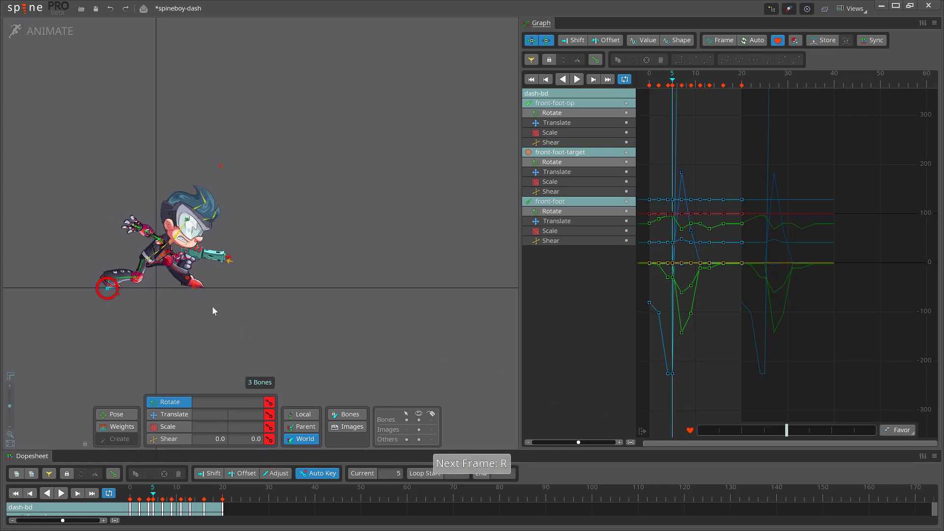
Favor the rear-foot, back-foot-tip and rear-foot-target at frame 5 fully toward the previous key
key(space)
drag(213, 310, 180, 281)
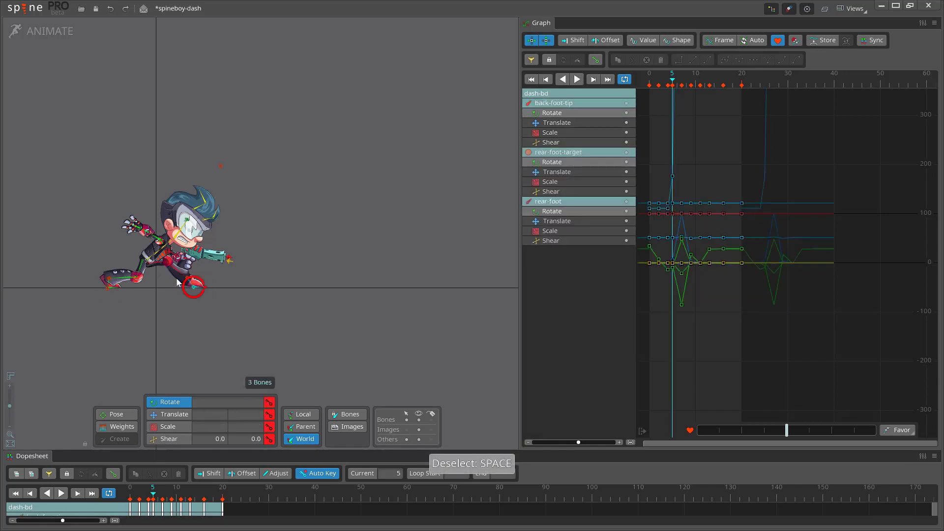
drag(726, 430, 677, 432)
Flip back and forth between frame 5 and the preceding frames to check how the feet stay planted
key(f)
key(f)
key(r)
key(r)
key(f)
key(r)
key(f)
key(r)
key(f)
key(f)
key(r)
key(r)
key(f)
key(r)
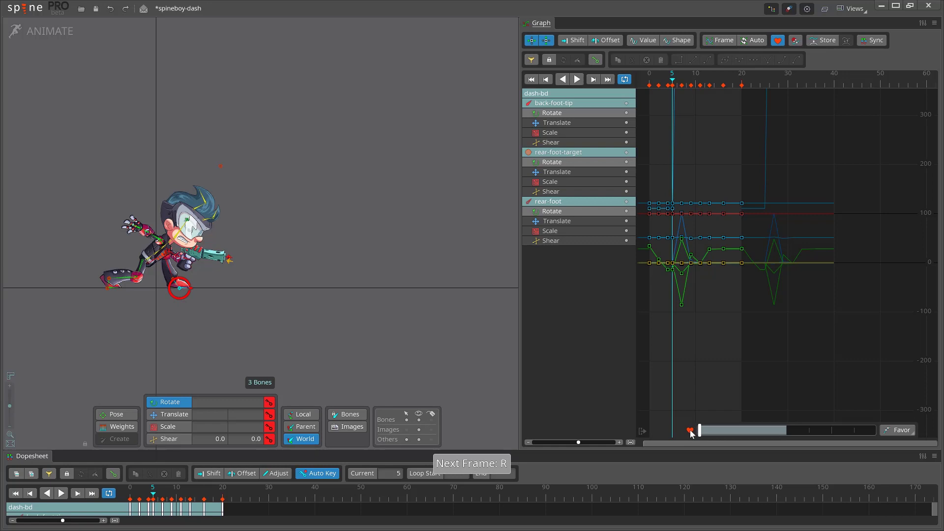
key(f)
key(r)
key(f)
key(r)
key(f)
key(r)
key(f)
key(r)
key(r)
key(f)
key(f)
key(r)
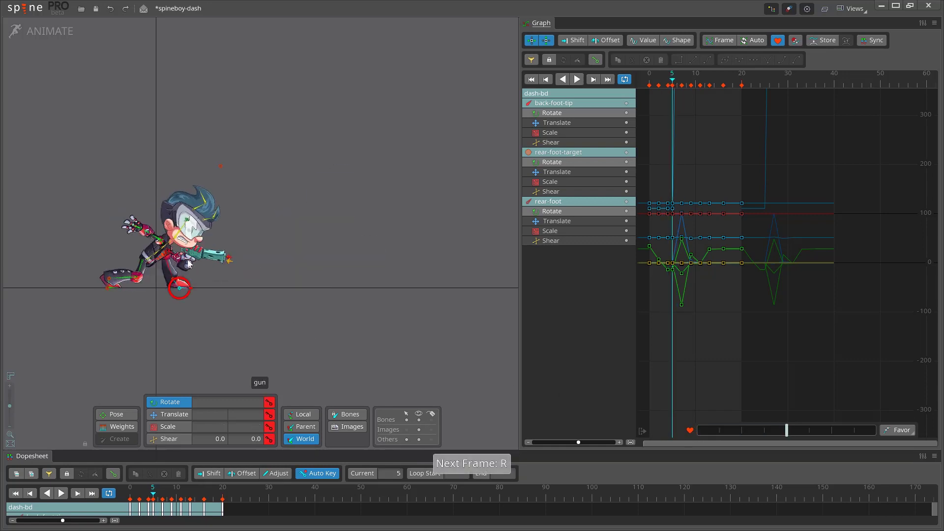
Translate the hip at frame 5 to about (-16, 155) and compare it with the neighbouring keys
click(147, 265)
key(f)
key(r)
key(v)
drag(259, 275, 265, 279)
key(q)
key(w)
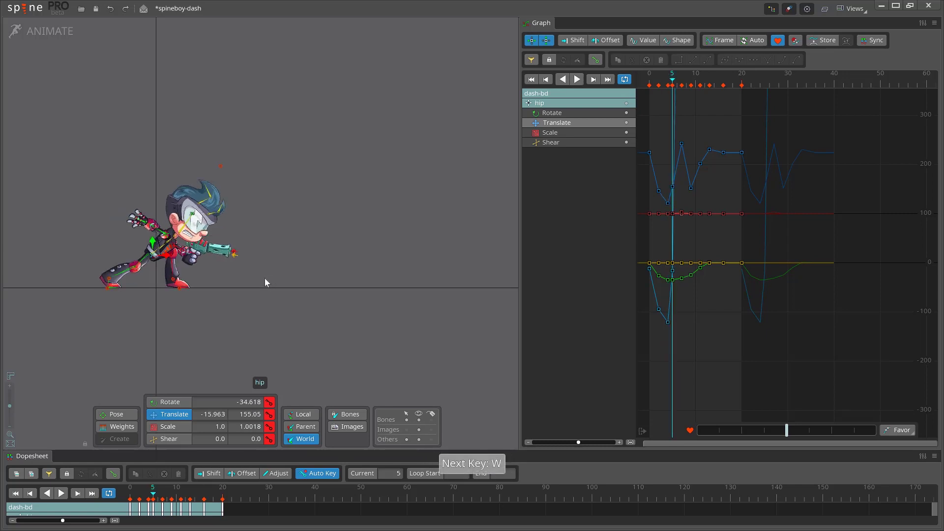
Rotate the front-upper-arm at frame 5 and the front-bracer to about 165°, comparing the arm with the neighbouring keys
click(185, 249)
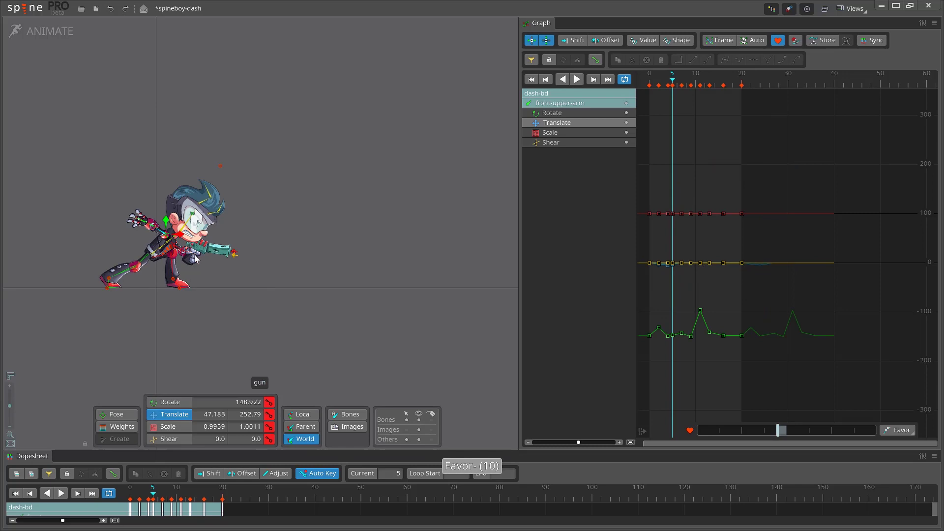
key(c)
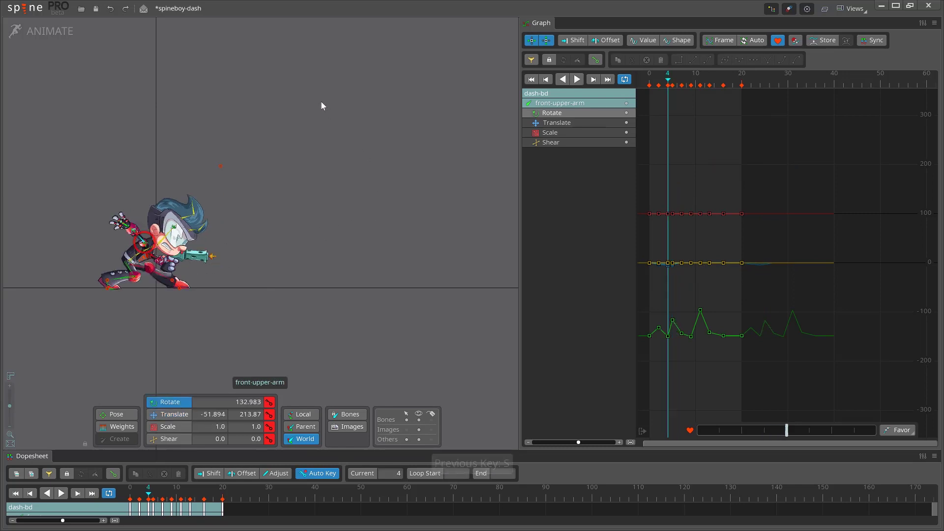
click(151, 234)
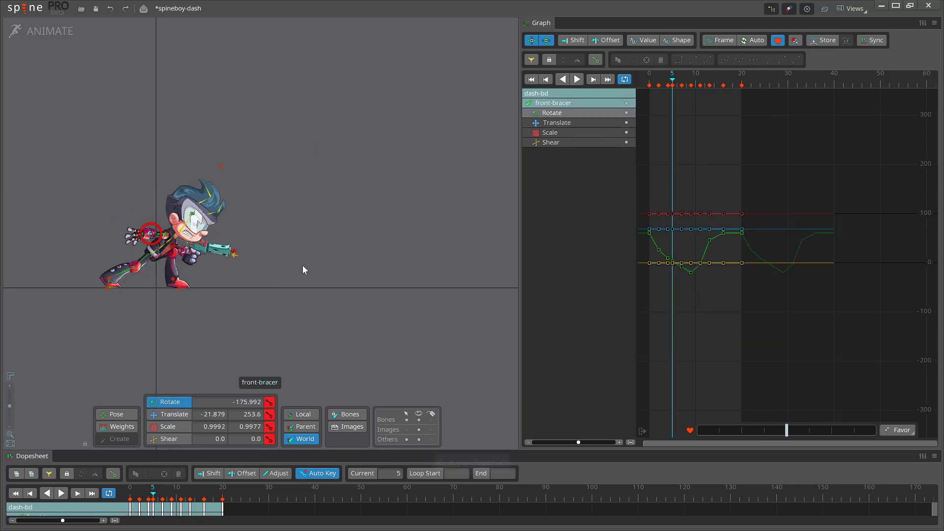
key(s)
key(w)
key(w)
key(s)
key(s)
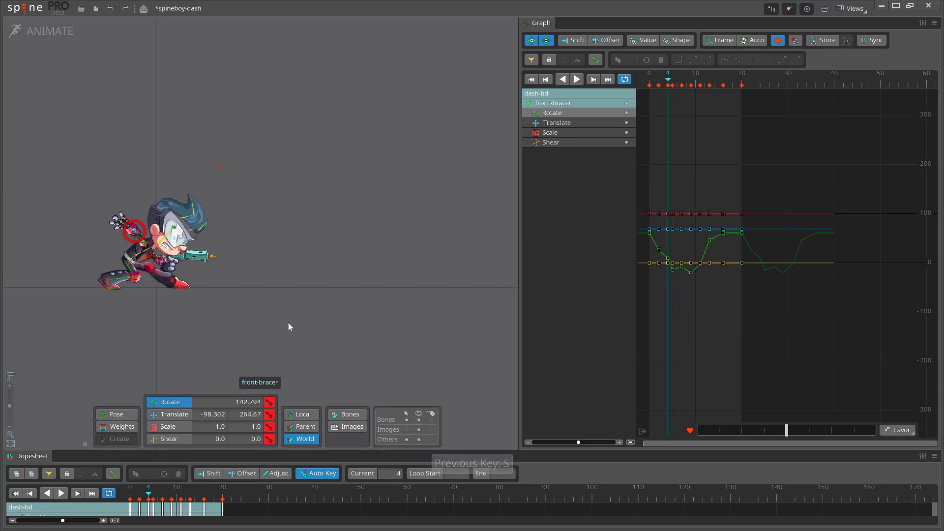
key(w)
key(s)
key(w)
key(s)
key(s)
key(w)
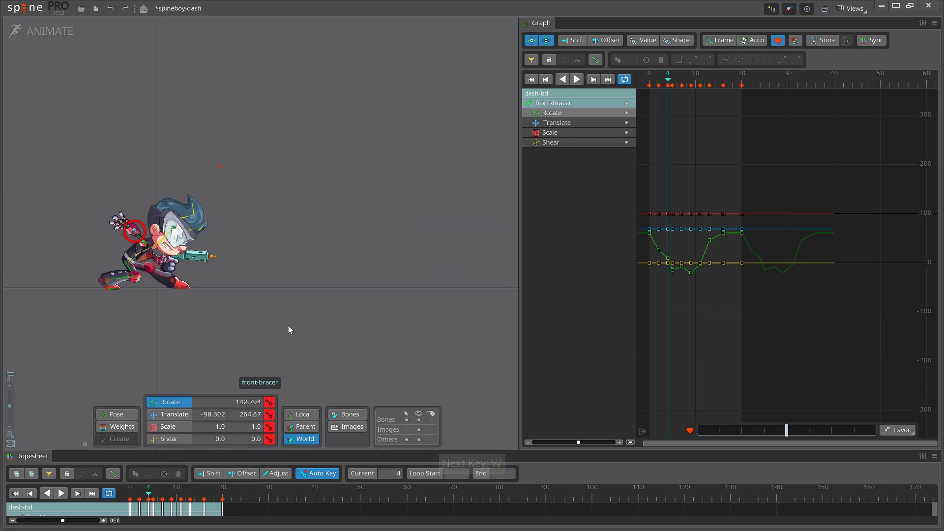
key(w)
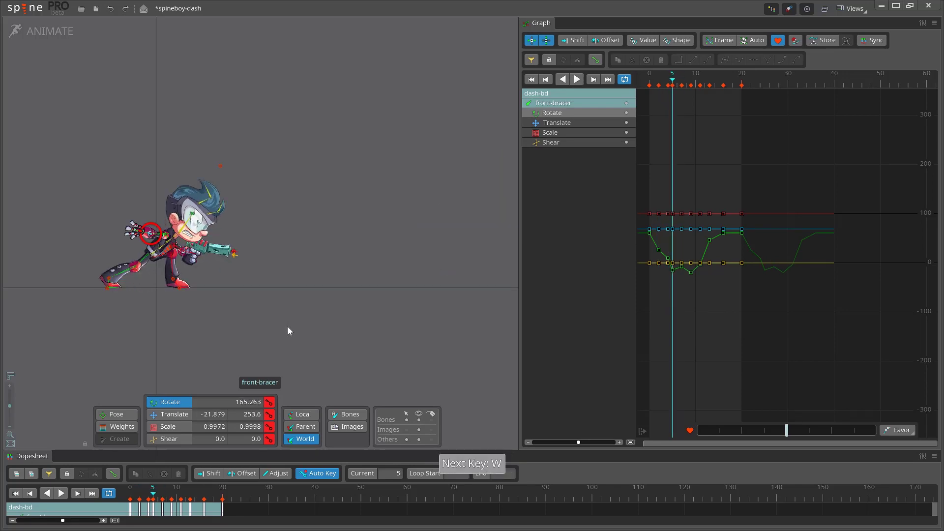
key(x)
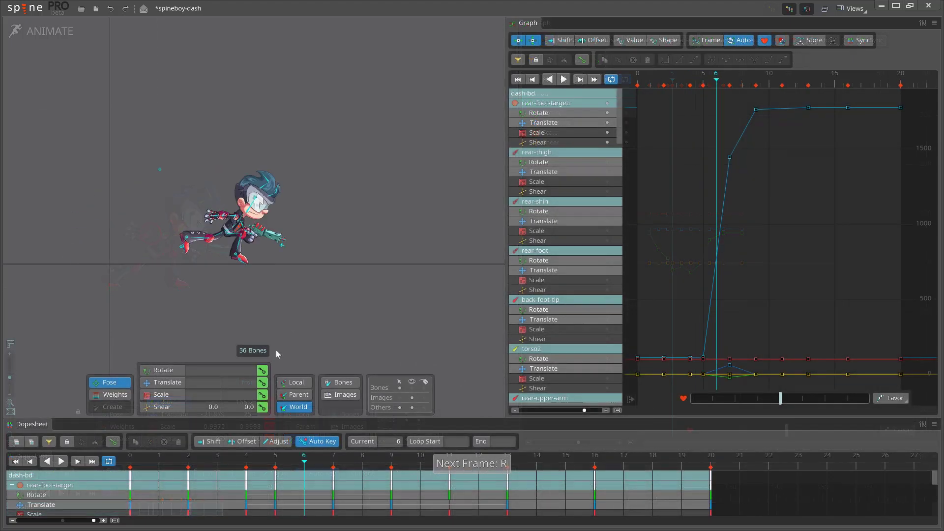
Select several lower-body bones at frame 6 and translate them to begin a stretched dash pose
key(space)
key(ctrl+b)
click(240, 259)
scroll(191, 253, up, 2)
ctrl+click(189, 227)
ctrl+click(178, 241)
key(v)
ctrl+click(246, 219)
scroll(276, 246, down, 2)
drag(276, 246, 294, 258)
key(w)
key(s)
Scale and rotate the head at frame 6 to exaggerate the forward stretch
click(264, 191)
key(x)
drag(264, 190, 365, 244)
key(c)
scroll(309, 208, up, 2)
key(w)
Rotate the front-foot-tip at frame 6 so the front foot trails behind the stretched leg
click(138, 210)
key(bracketleft)
key(bracketleft)
key(x)
click(140, 212)
key(c)
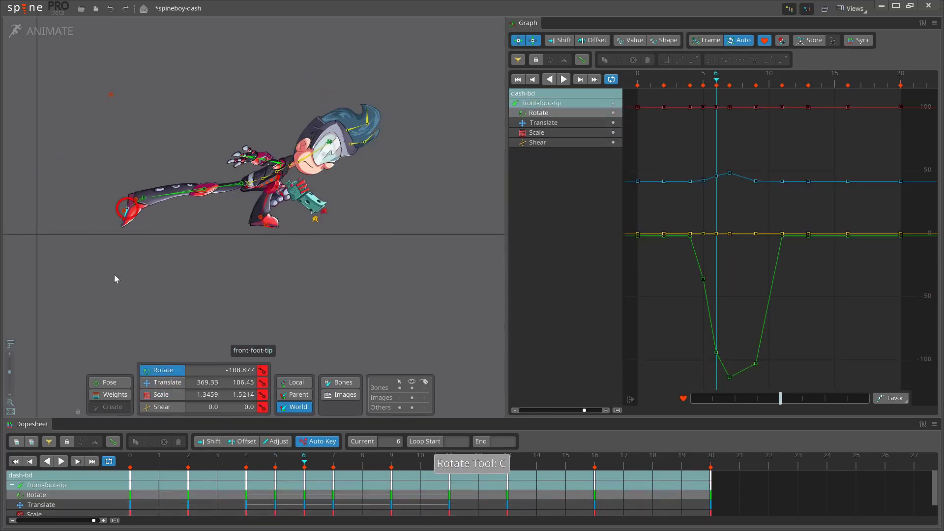
drag(154, 266, 137, 245)
Adjust the upper-body bones at frame 6 to refine the stretched pose
scroll(138, 244, down, 4)
key(v)
scroll(195, 245, up, 3)
key(space)
drag(180, 160, 180, 158)
click(292, 164)
drag(292, 172, 279, 166)
scroll(308, 206, up, 2)
key(c)
scroll(309, 207, up, 2)
key(space)
click(291, 198)
key(v)
key(c)
Move the rear-foot-target at frame 6 backward to about (734, 60)
click(258, 255)
key(v)
drag(318, 273, 298, 271)
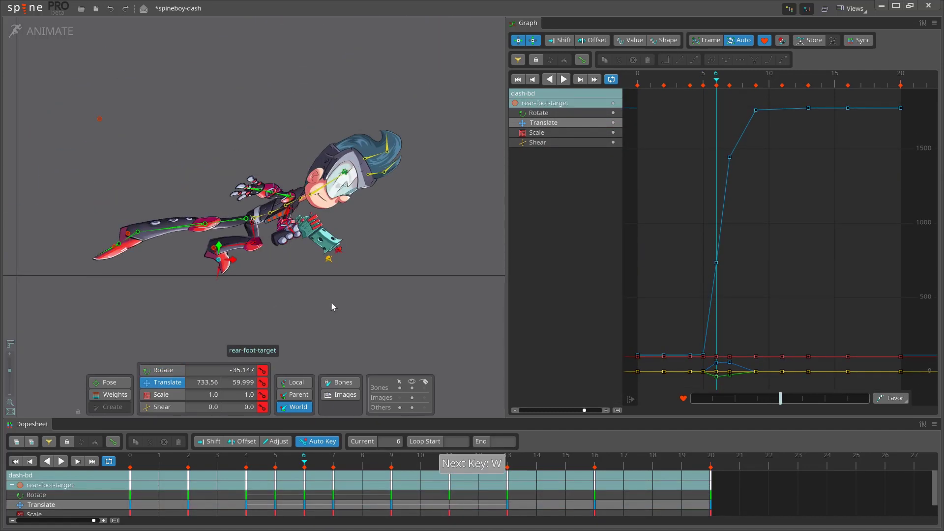
Stretch and rotate the front-upper-arm at frame 6 so the arm trails behind, checking it against frame 5
scroll(319, 298, down, 1)
click(265, 231)
key(c)
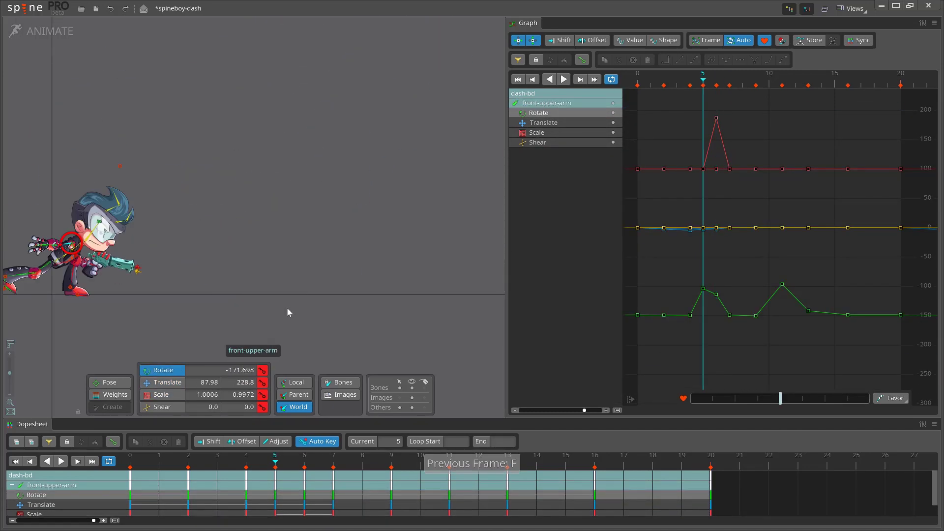
click(306, 225)
key(f)
key(g)
Scale the gun-side arm at frame 6, scale and rotate the gun bone, and compare with frame 5
click(276, 245)
key(x)
drag(297, 279, 290, 255)
key(space)
click(276, 256)
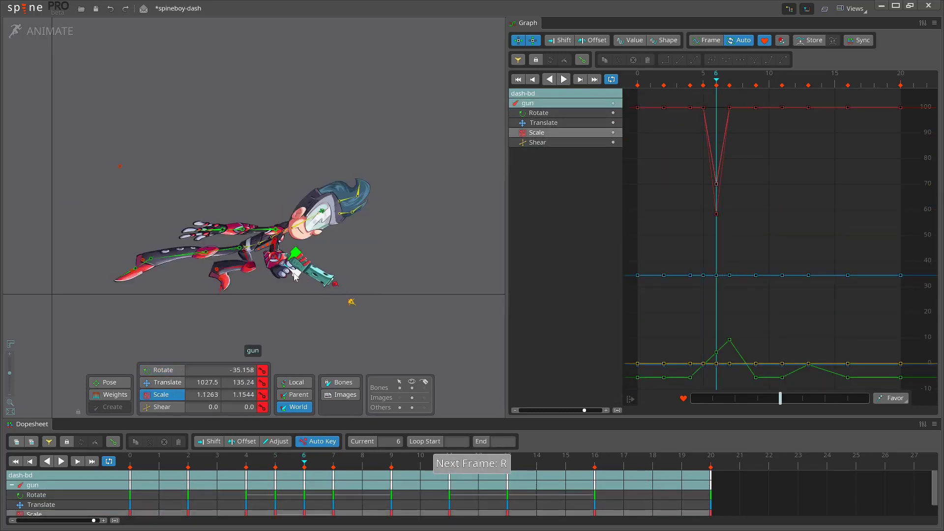
key(c)
key(f)
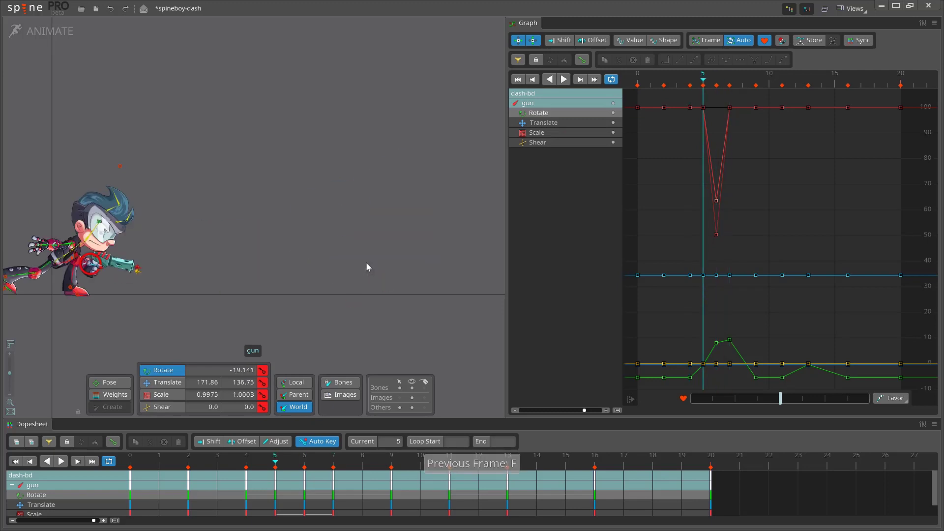
Move and rotate the front-upper-arm at frame 6 and adjust the back-shoulder's position to refine the stretched upper body
key(r)
click(265, 236)
key(v)
drag(399, 243, 408, 239)
key(c)
drag(413, 240, 420, 245)
click(276, 229)
key(r)
key(Right)
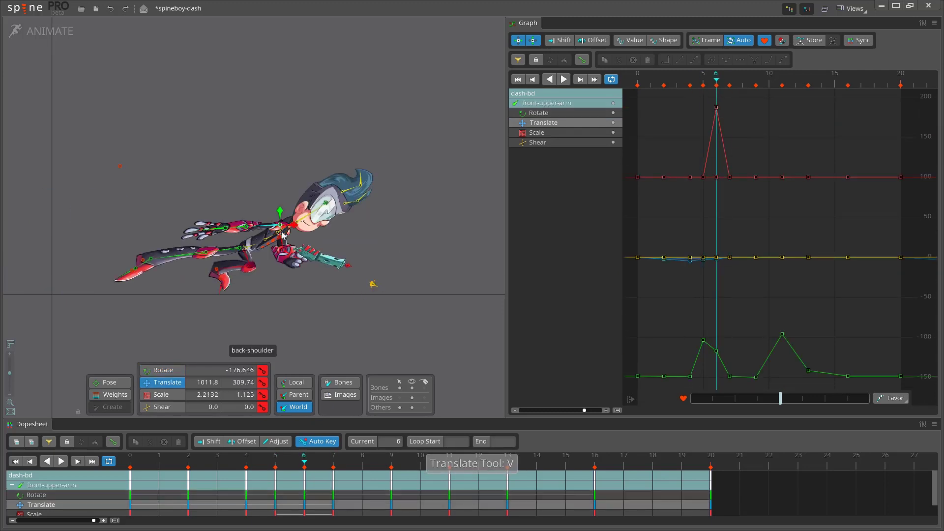
click(396, 239)
key(Right)
Turn on ghosting and go through the frames around frame 6 to examine the spacing of the stretched pose
key(f)
key(f)
key(alt+g)
key(f)
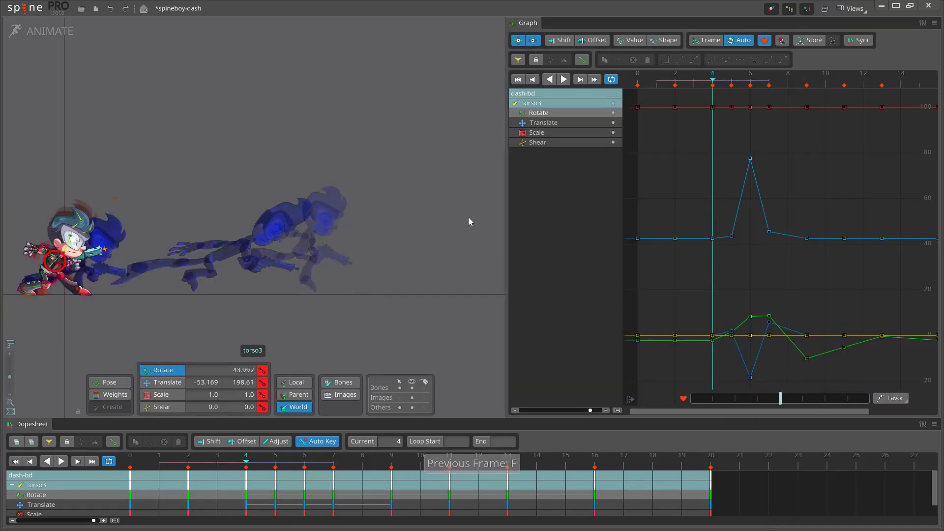
key(r)
key(r)
key(f)
key(r)
key(r)
key(f)
click(189, 284)
click(190, 283)
key(c)
key(v)
key(r)
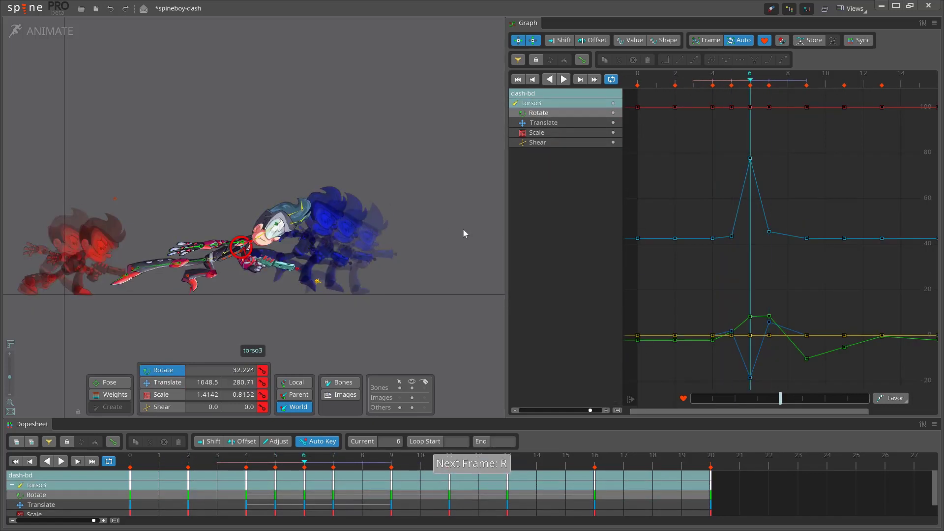
key(r)
key(f)
Favor the rear-foot-target at frame 6 toward the next pose and shift the stretched body forward
click(199, 287)
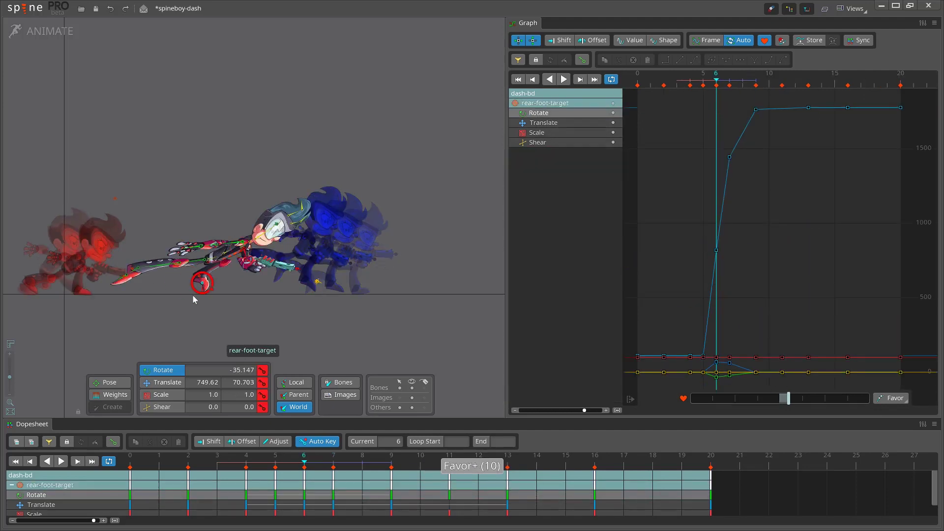
key(v)
drag(193, 299, 220, 304)
drag(209, 260, 231, 282)
key(f)
key(r)
Favor the front-foot-target's translation at frame 6 toward the next pose, to about (616, 135), comparing it with neighboring frames
click(132, 284)
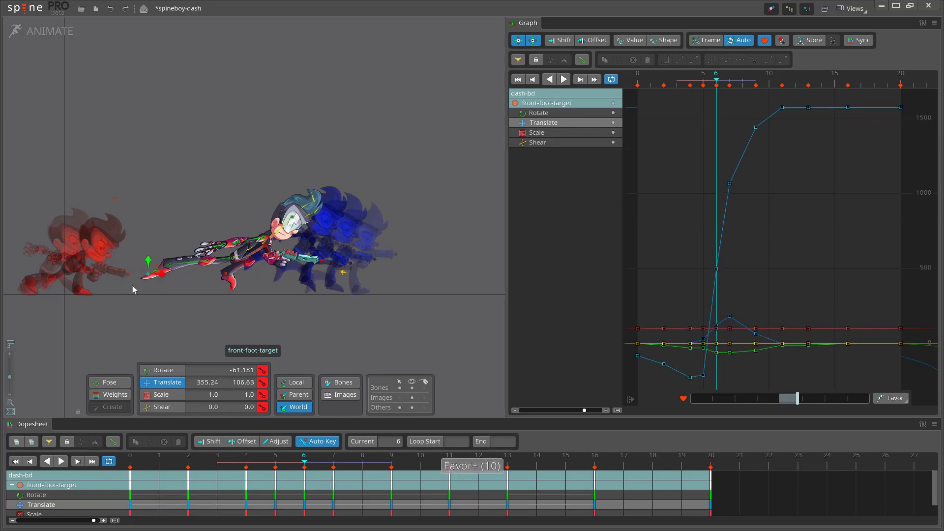
key(f)
key(r)
key(r)
key(f)
key(r)
key(f)
key(f)
key(r)
key(r)
key(r)
Turn off ghosting and hide the bones for an unobstructed check of the frames around the smear
key(alt+g)
click(834, 38)
click(857, 39)
key(alt+g)
key(f)
key(f)
key(r)
key(r)
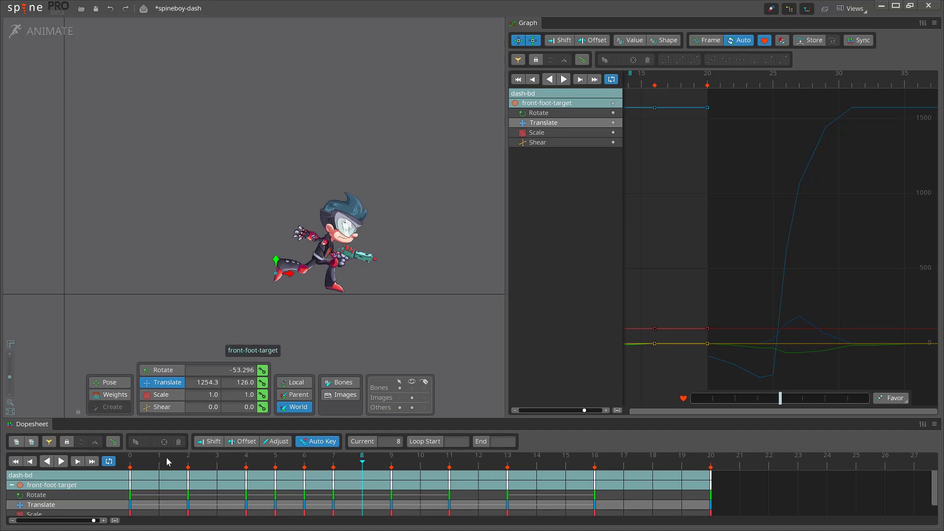
Scrub between frames 4 and 7 and play the dash repeatedly to examine the smear at frame 6
click(246, 466)
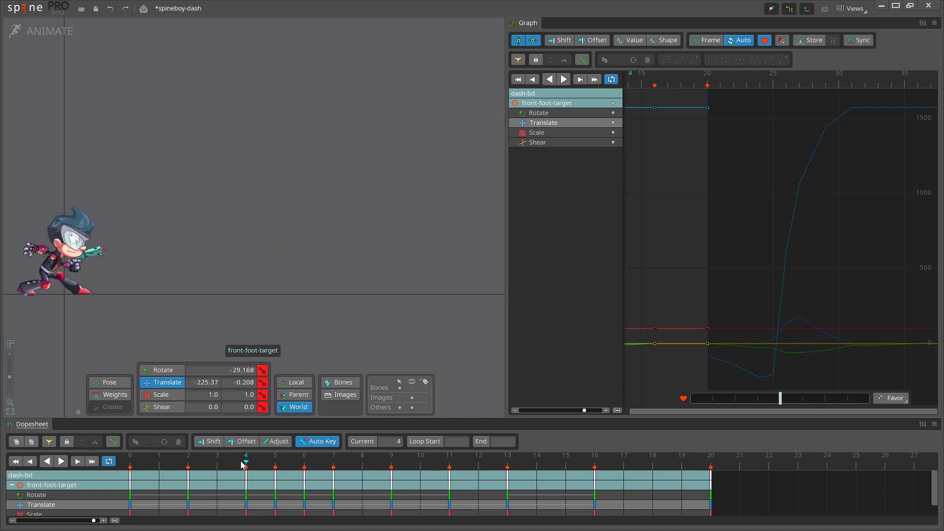
click(332, 471)
key(d)
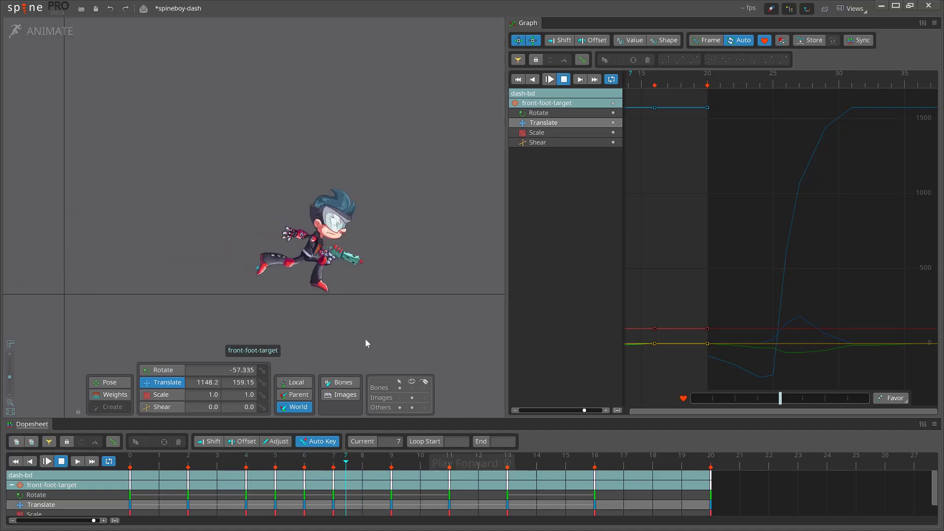
key(d)
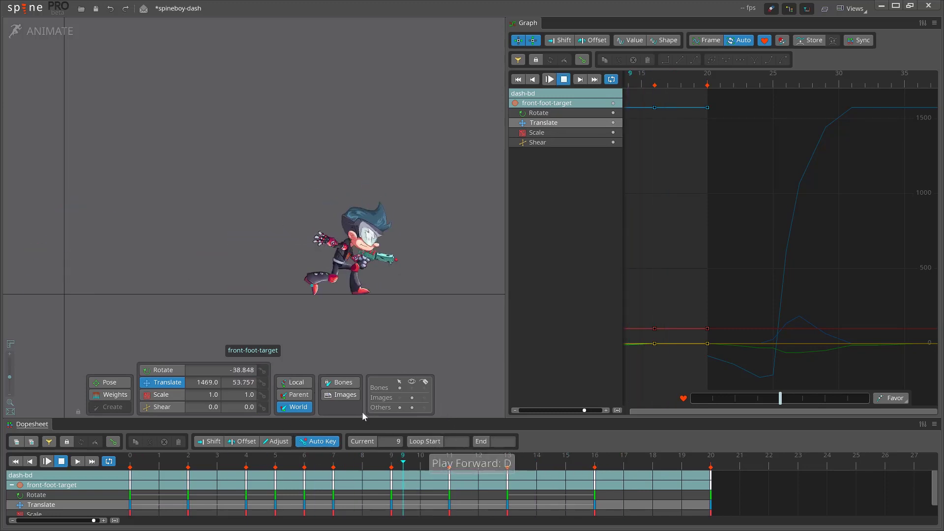
key(d)
key(d)
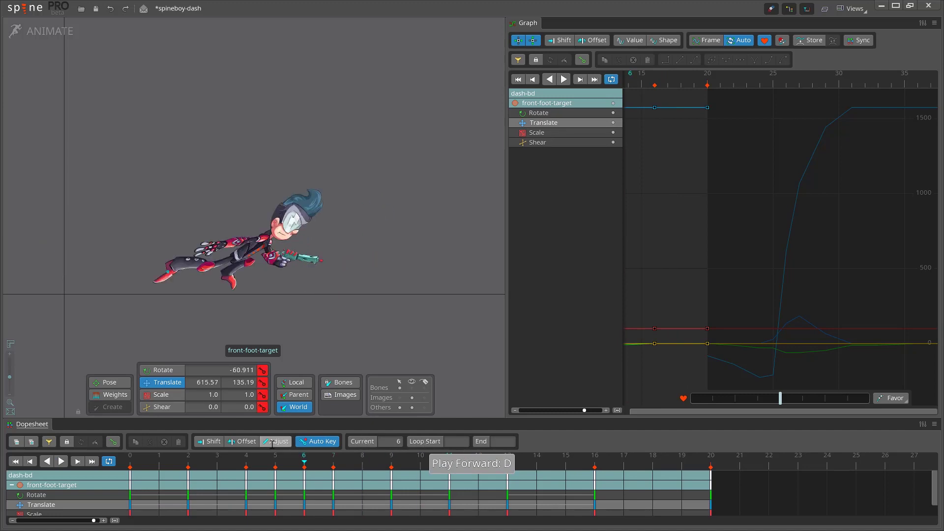
key(d)
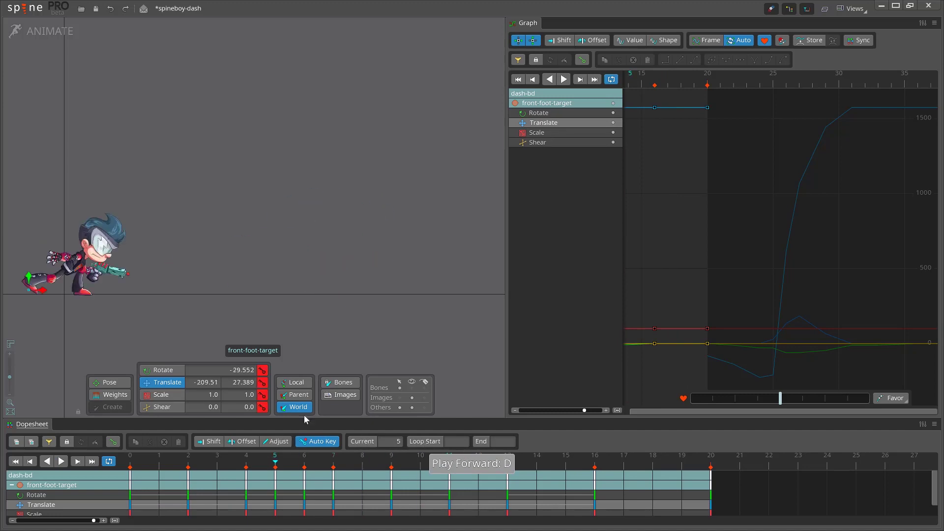
click(301, 463)
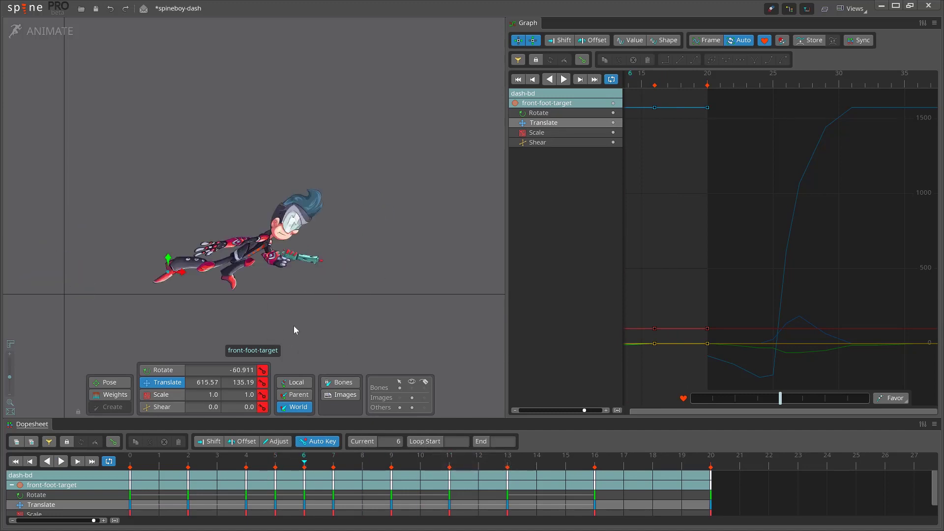
key(d)
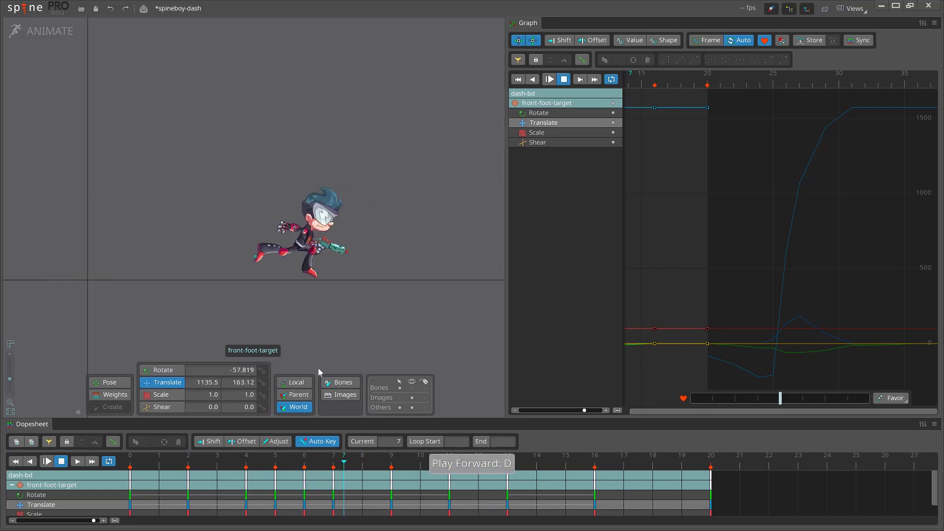
key(a)
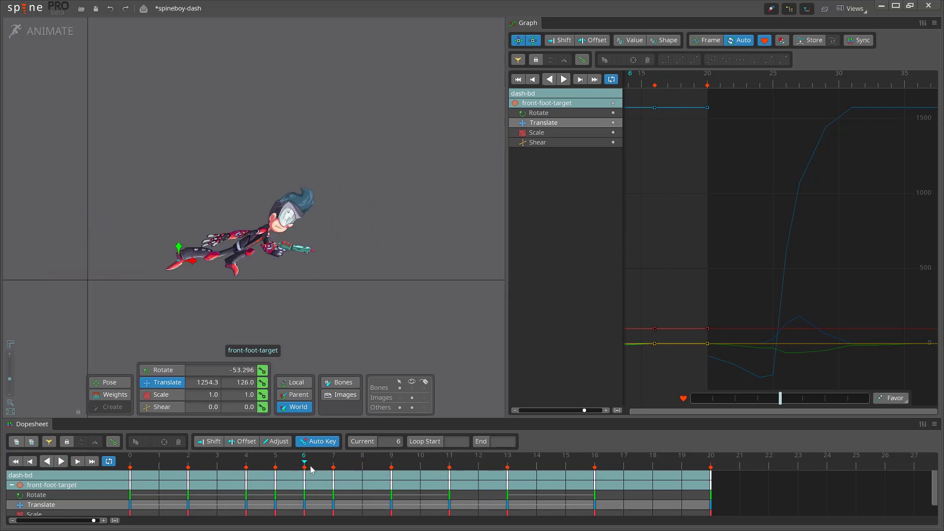
key(d)
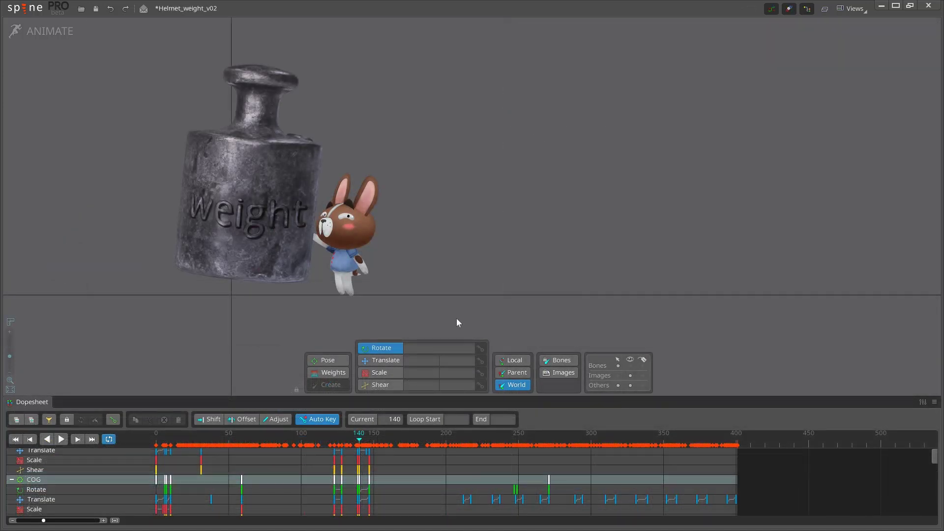
Play the Helmet_weight_v02 animation forward and backward around frame 140 to examine its pushing poses
key(d)
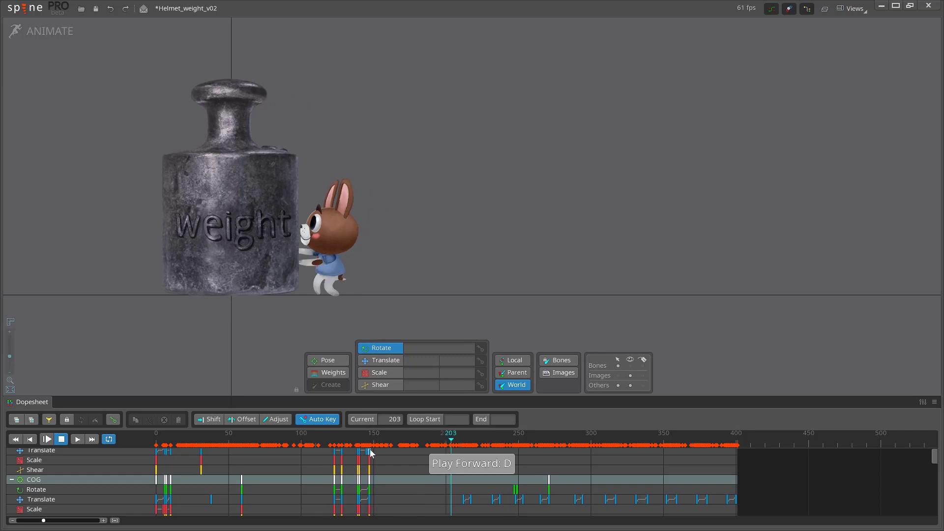
key(a)
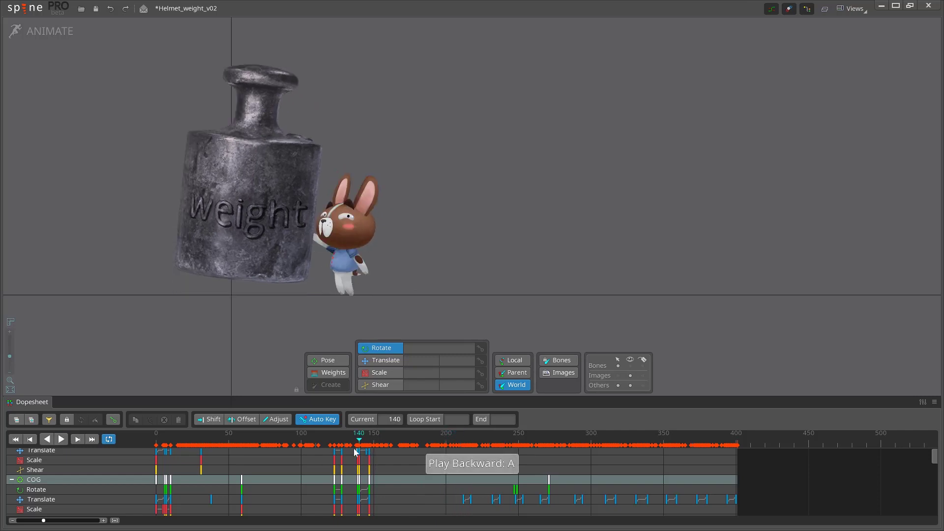
key(d)
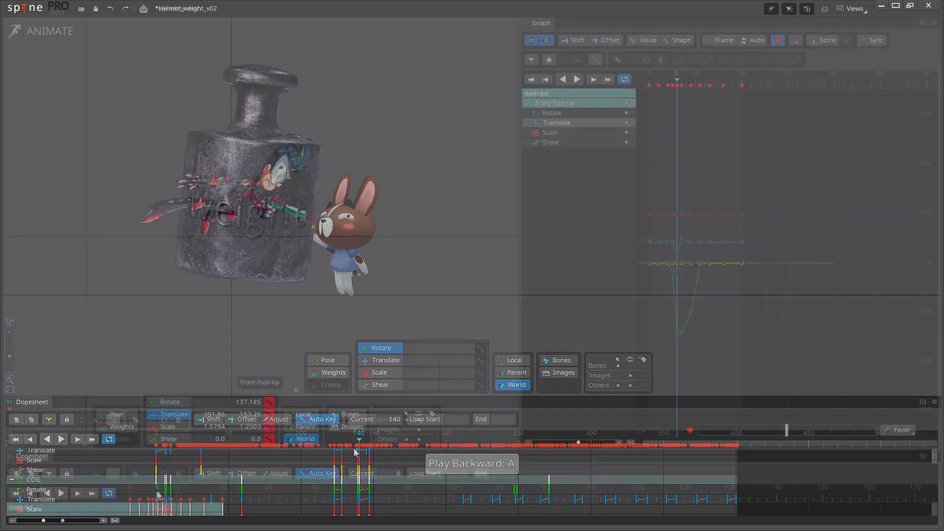
Shift the body and reposition the rear foot at frame 8 of the dash to widen the stride
scroll(393, 249, up, 3)
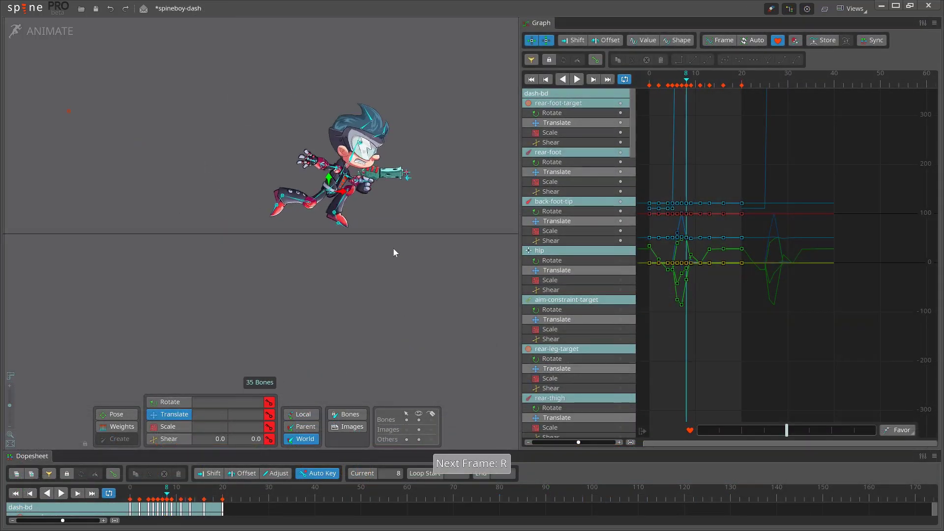
key(space)
drag(393, 248, 340, 274)
click(330, 278)
click(346, 290)
key(c)
key(space)
click(333, 276)
Favor the foot controls toward the next pose while refining the stride at frame 8
key(r)
key(r)
click(365, 297)
drag(787, 430, 873, 430)
key(e)
key(e)
click(232, 250)
key(e)
Adjust the front-leg-target and front foot at frame 9, and check the front-foot-tip at frame 10
key(r)
key(r)
key(space)
click(298, 267)
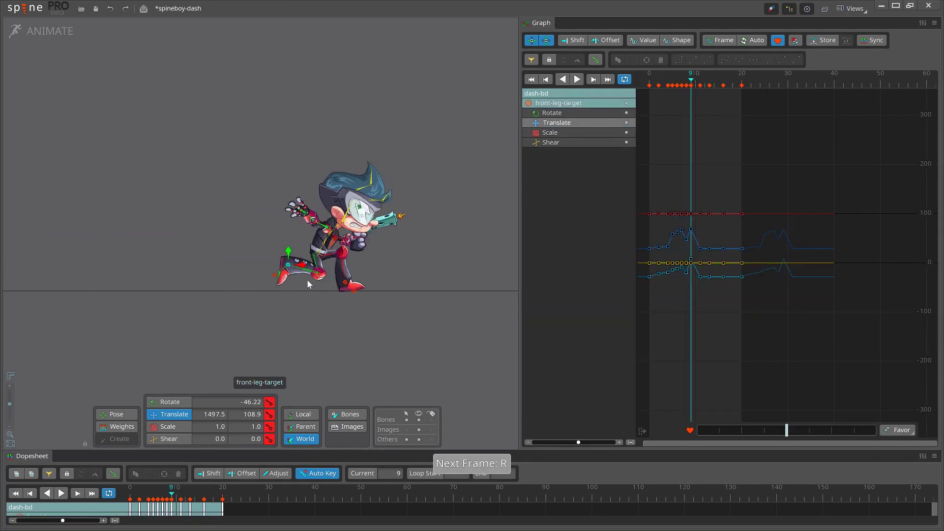
click(281, 273)
key(r)
key(space)
click(293, 273)
key(space)
drag(289, 284, 299, 291)
key(r)
key(e)
key(space)
click(301, 286)
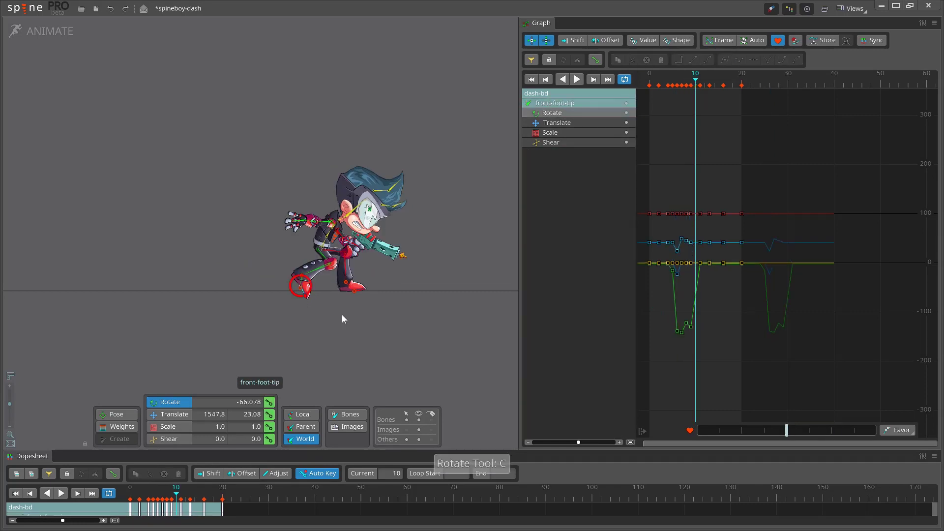
Rotate the torso at frame 8 and favor the head's rotation toward the previous pose
key(f)
key(f)
key(f)
click(311, 240)
key(r)
drag(464, 275, 424, 275)
click(324, 191)
drag(414, 179, 403, 179)
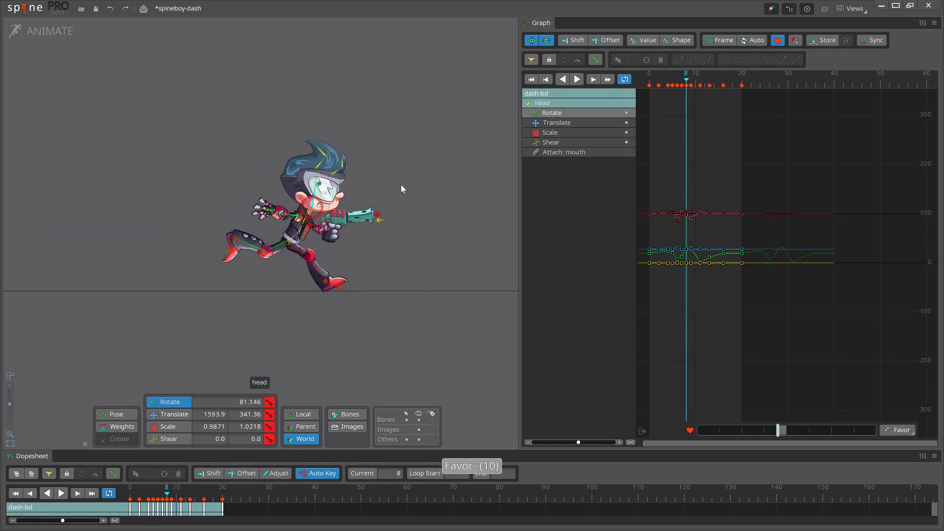
Key all bones at frame 10 and adjust the upper-body pose there with Favor
key(r)
key(r)
key(ctrl+a)
key(k)
click(355, 210)
drag(374, 270, 404, 269)
key(q)
key(w)
Rotate the front arm at frame 10 and compare the result with the neighboring frames
key(space)
click(326, 225)
click(298, 216)
key(c)
drag(326, 225, 381, 355)
key(f)
key(f)
key(r)
key(r)
Favor the front-upper-arm's rotation at frame 12 toward the previous pose and key all bones on that frame
click(320, 219)
key(r)
key(r)
key(r)
key(f)
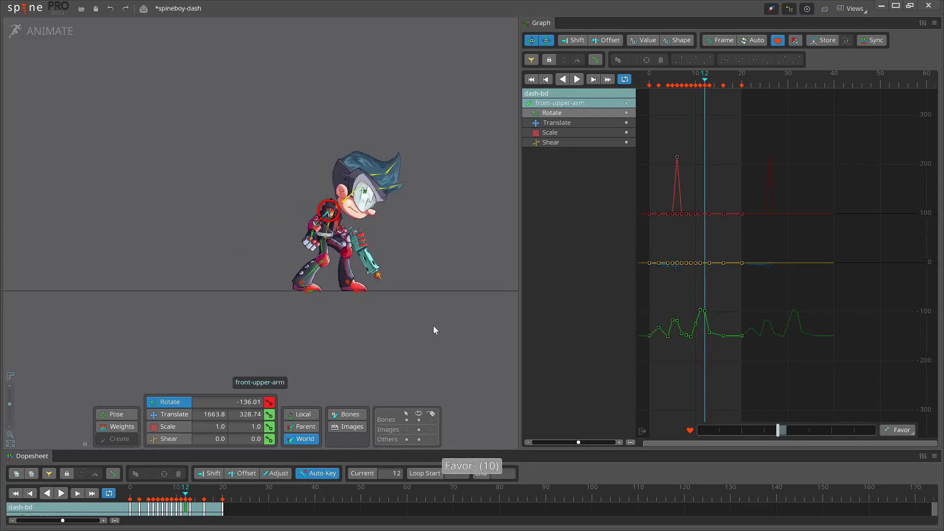
key(ctrl+a)
key(k)
Make a small rotation adjustment to the upper body at frame 12
key(f)
key(r)
click(327, 227)
drag(357, 216, 360, 221)
Go through the frames from 12 to 19 with the head selected to examine how the dash settles
key(r)
key(r)
key(r)
key(r)
key(f)
key(r)
key(f)
key(r)
key(ctrl+c)
click(337, 188)
key(r)
key(r)
key(r)
key(f)
key(f)
key(f)
key(f)
key(f)
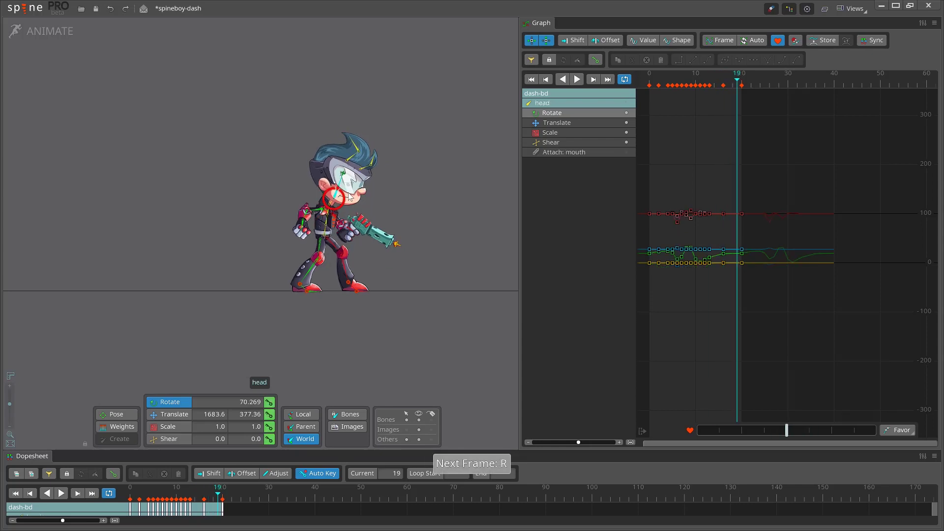
Delete the keys on frame 12 of the dash
key(f)
key(f)
key(Delete)
Play the dash and go through the frames up to 14, checking how the rear arm and gun settle
key(w)
key(w)
key(d)
key(d)
key(f)
key(f)
key(f)
key(r)
key(r)
key(space)
click(348, 246)
key(d)
key(d)
key(f)
key(g)
key(r)
key(r)
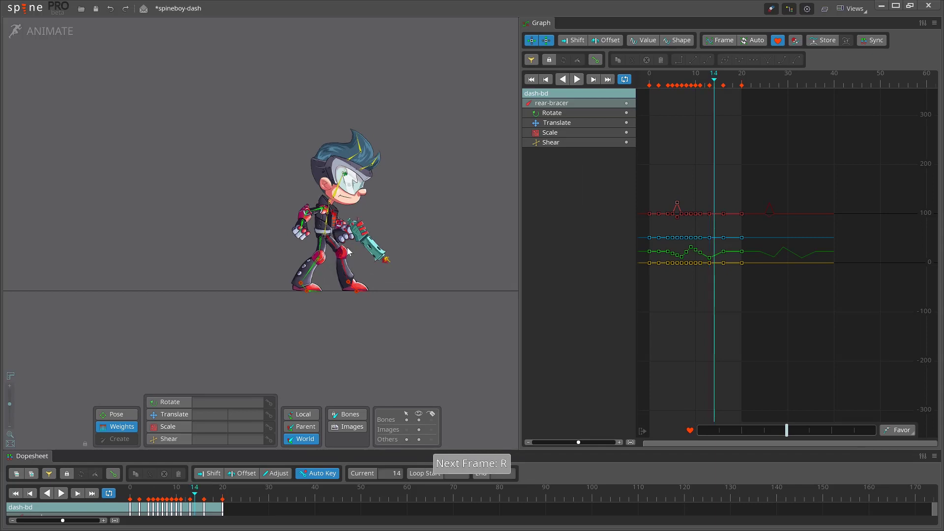
Rotate the gun slightly downward at frame 14, key it, and play the dash to check the motion
key(r)
key(space)
click(350, 234)
key(f)
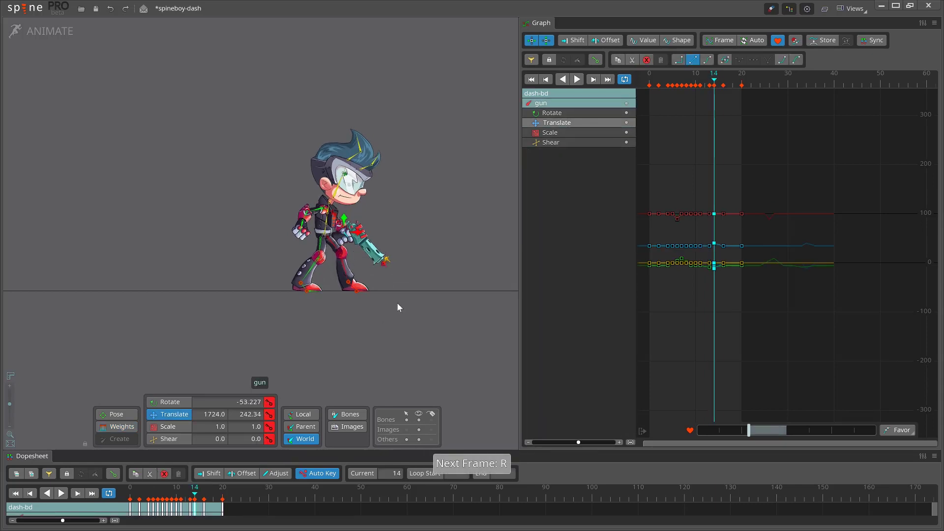
key(f)
key(d)
key(d)
key(d)
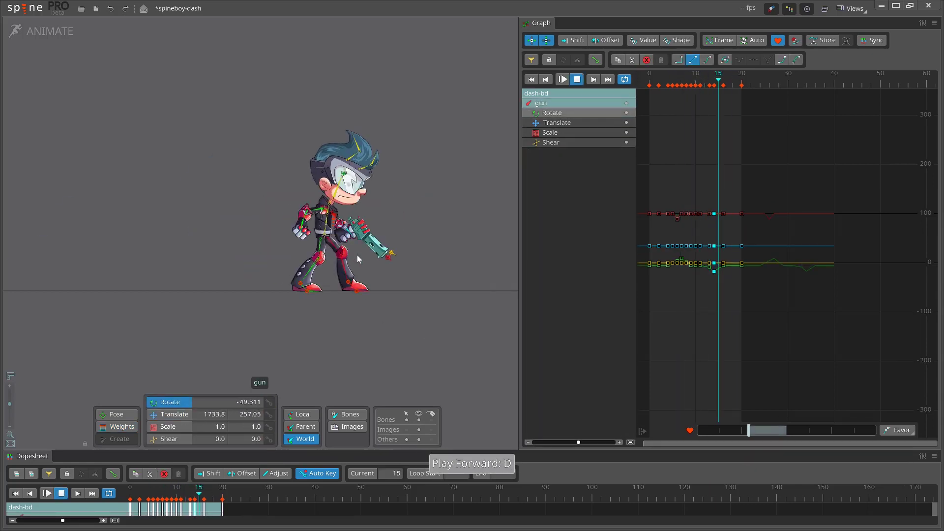
key(d)
Go back through the dash frame by frame from frame 15 and forward again to frame 2, examining the whole movement
scroll(377, 295, down, 2)
drag(400, 336, 404, 355)
key(f)
key(f)
key(f)
key(f)
key(f)
key(f)
key(f)
key(f)
key(f)
key(f)
key(f)
key(f)
key(f)
key(r)
key(r)
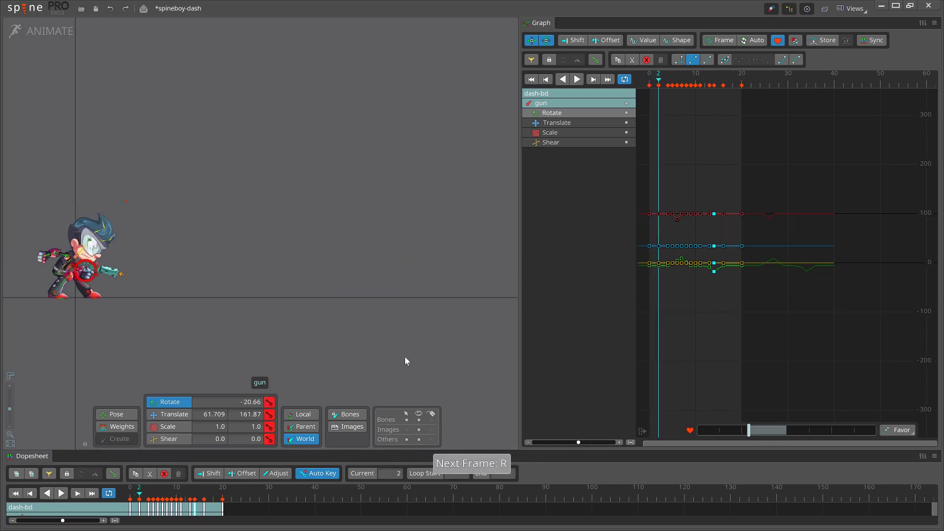
key(ctrl+b)
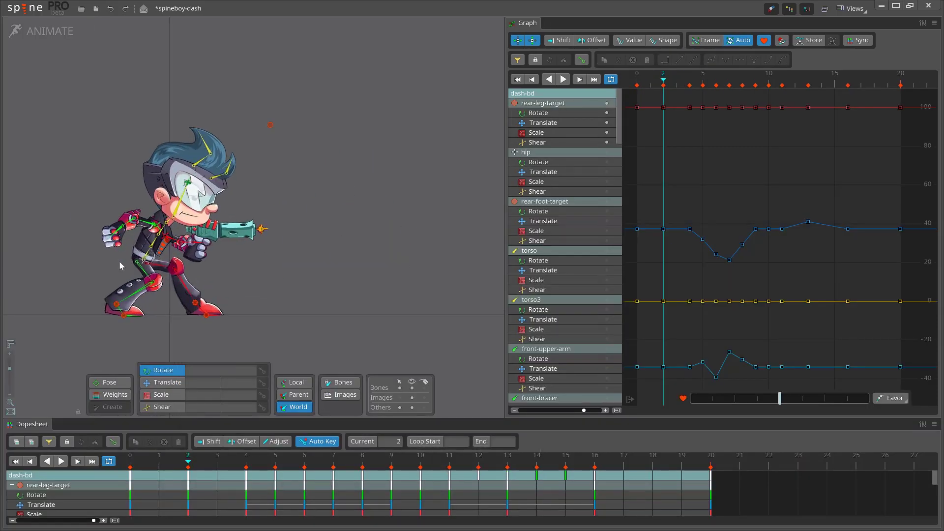
Try rotating the front fist at frame 2, and undo the rotation
click(142, 258)
click(118, 229)
key(c)
mouse_move(114, 250)
mouse_down()
mouse_move(60, 215)
mouse_move(69, 255)
mouse_move(119, 257)
mouse_up()
key(ctrl+z)
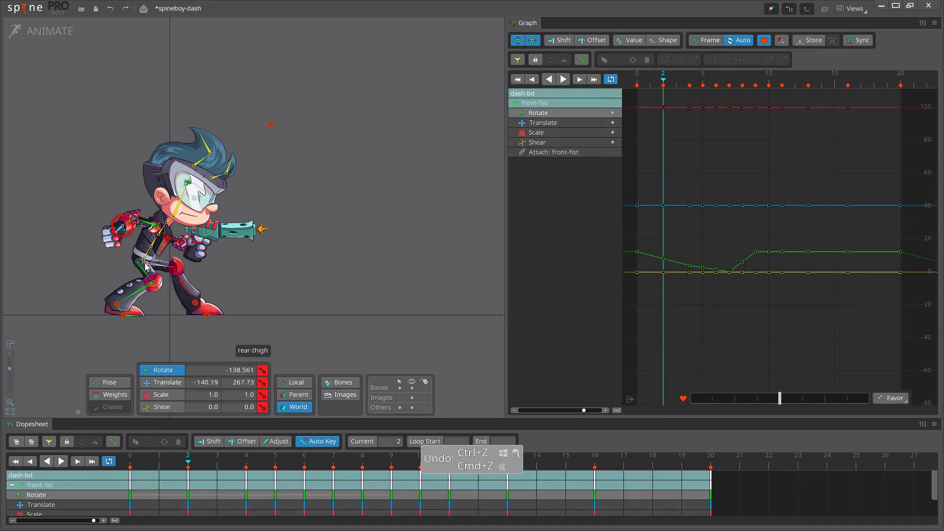
Try translating the hip at frame 2, and undo the move
click(143, 263)
key(v)
drag(271, 291, 309, 208)
key(ctrl+z)
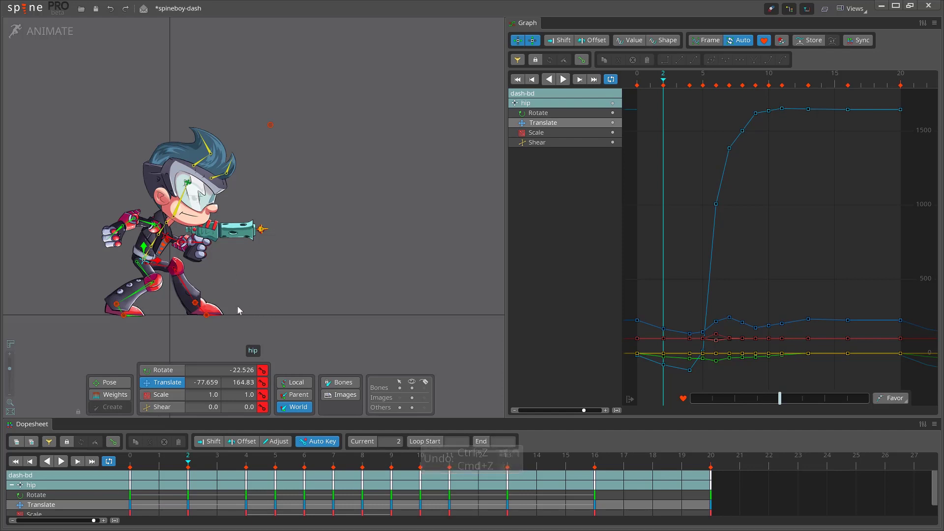
Convert all of the hip's Translate Y keys to Bezier curves with automatic handles, check the first frames, and deselect the keys
scroll(243, 306, down, 3)
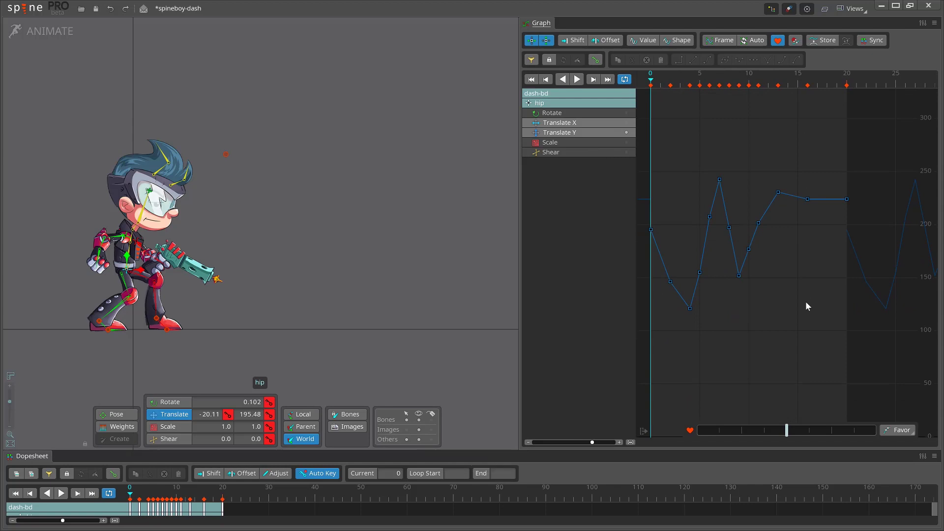
drag(862, 379, 648, 117)
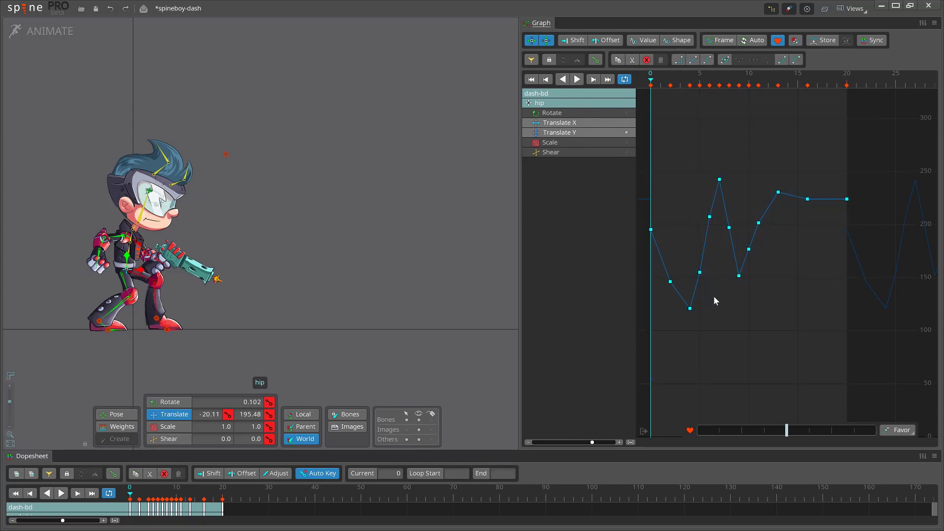
key(b)
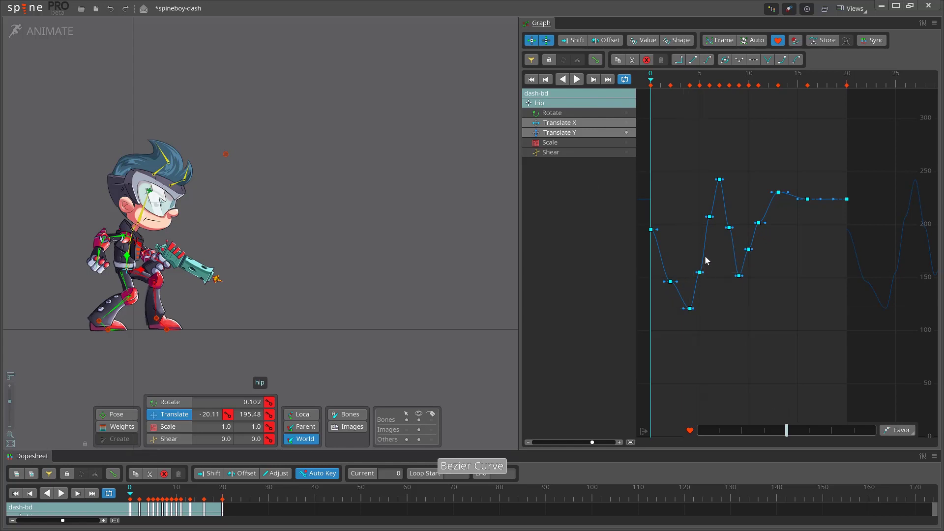
mouse_move(700, 276)
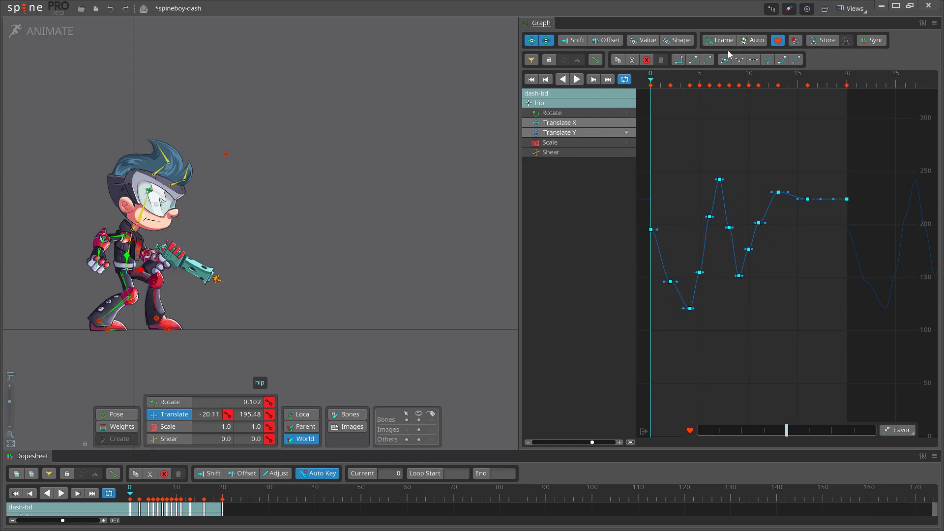
key(a)
drag(130, 495, 130, 496)
key(r)
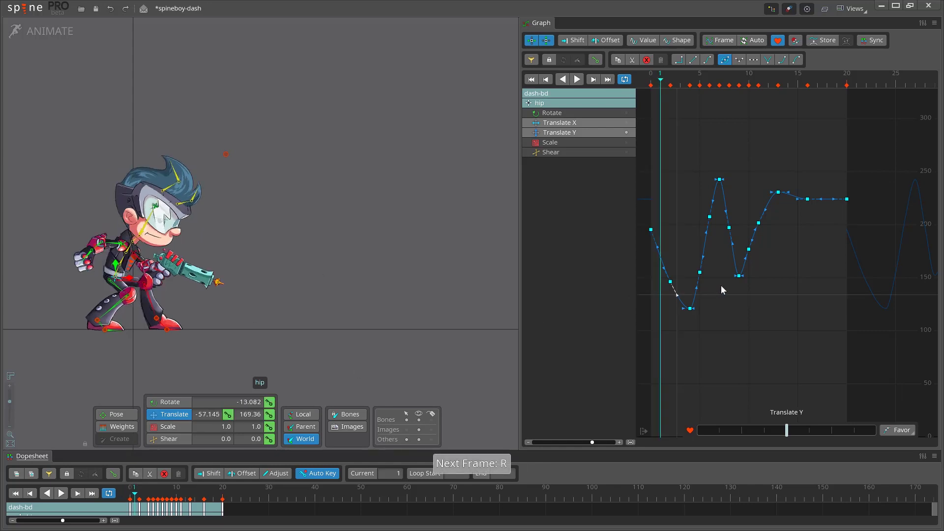
key(r)
key(space)
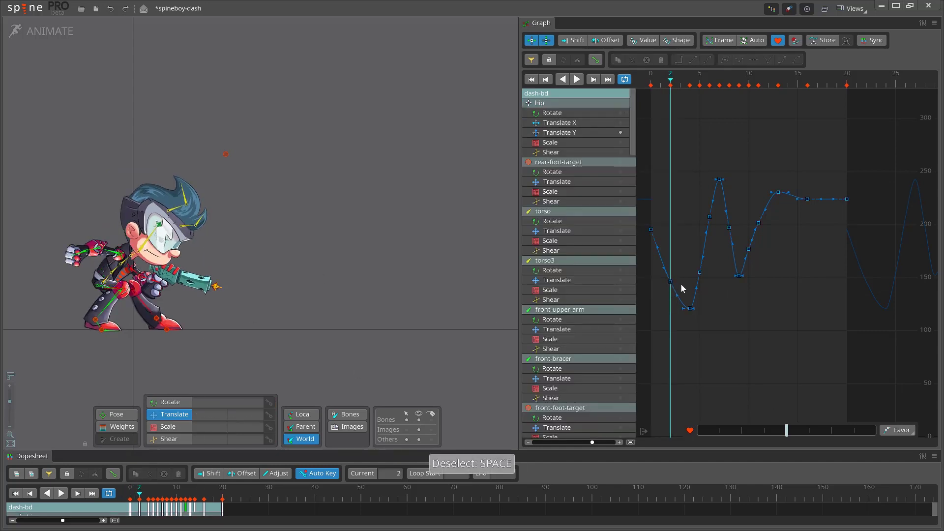
Try favoring the hip's Translate Y keys at frames 5 and 6 toward the next key by 10
drag(713, 289, 691, 205)
key(plus)
key(plus)
key(plus)
key(plus)
key(plus)
key(plus)
key(plus)
key(plus)
key(plus)
key(plus)
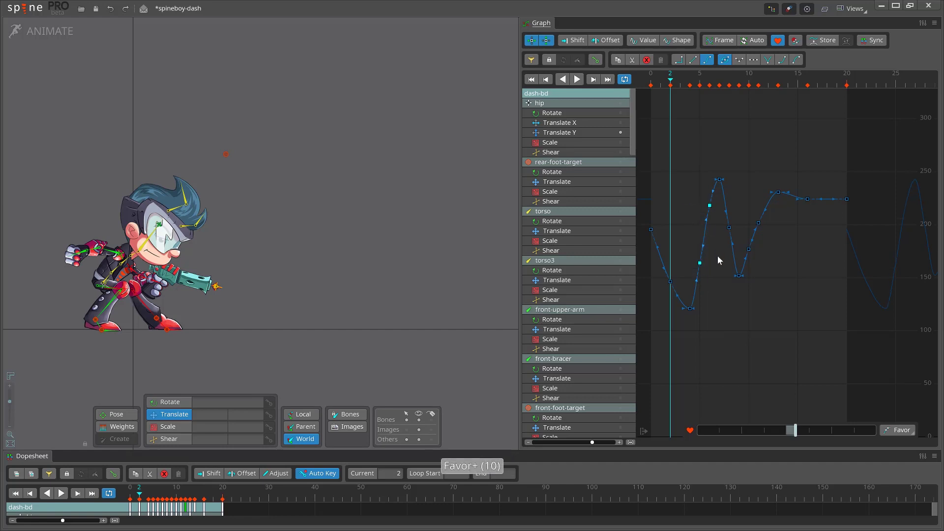
mouse_move(792, 429)
mouse_down()
mouse_move(726, 429)
mouse_move(796, 434)
mouse_up()
click(718, 256)
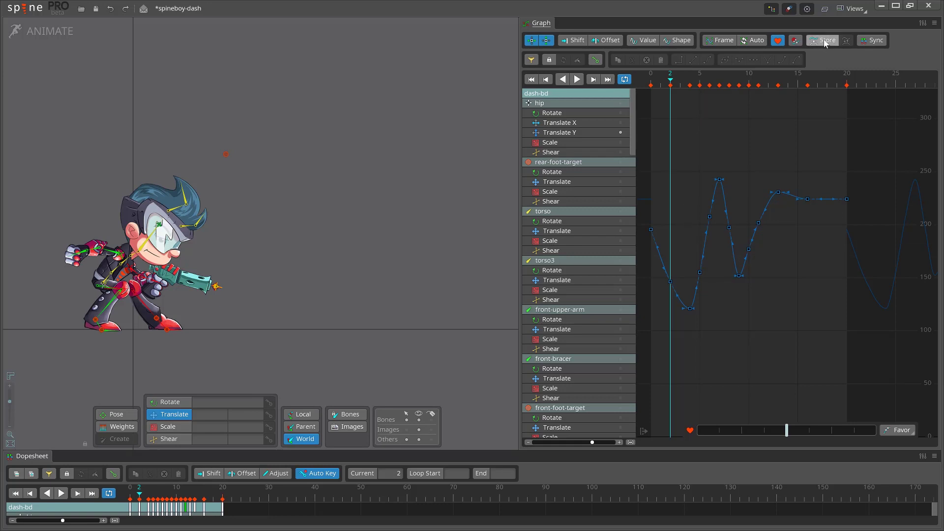
Store the current values and favor the hip's Translate Y keys at frames 5 and 6 toward the previous key
drag(705, 265, 712, 284)
key(minus)
key(minus)
key(minus)
key(minus)
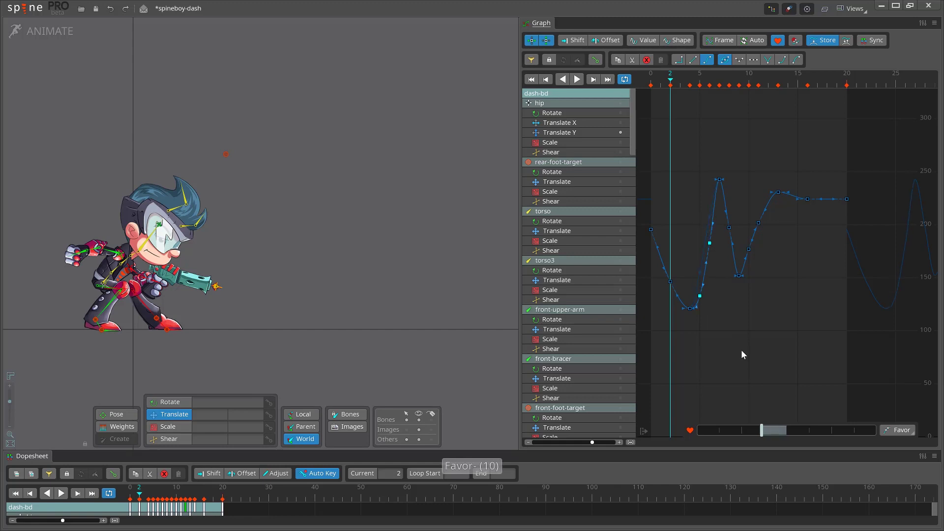
Switch the Favor slider's mode to Store and blend the keys at frames 5 and 6 toward their stored values
click(898, 429)
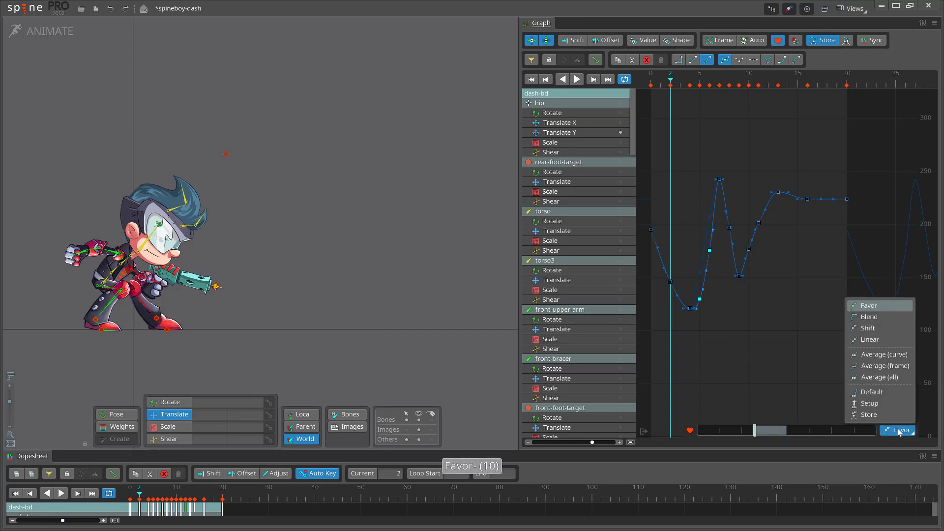
click(887, 411)
click(780, 430)
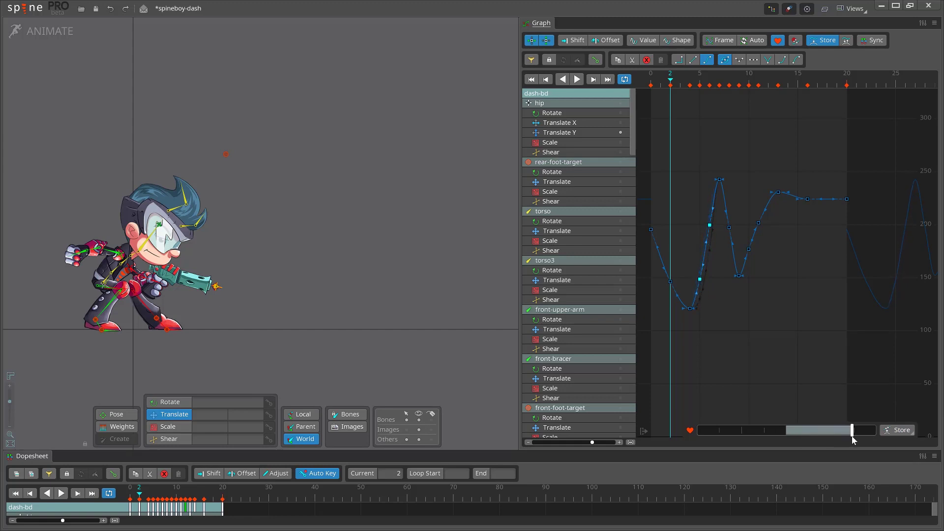
drag(782, 435, 749, 427)
Set the slider's mode back to Favor and deselect the graph keys
click(906, 432)
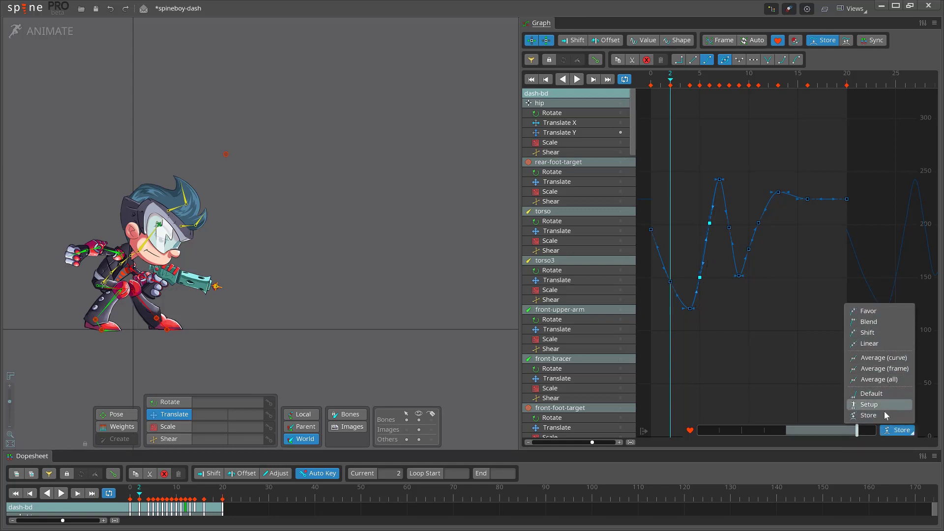
click(884, 310)
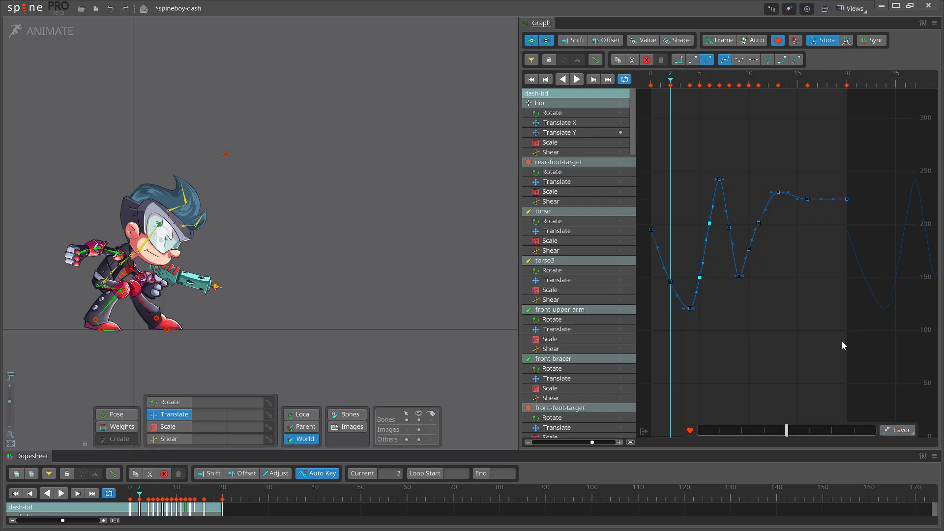
click(746, 310)
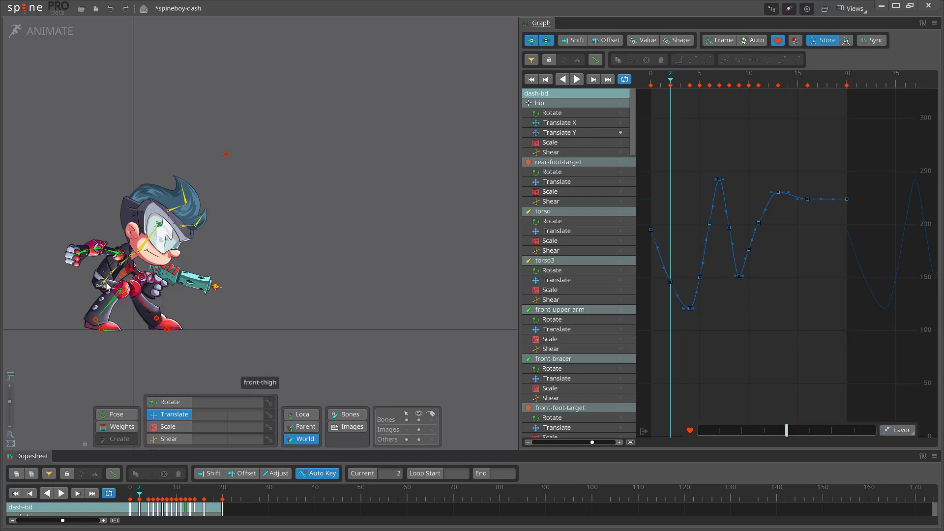